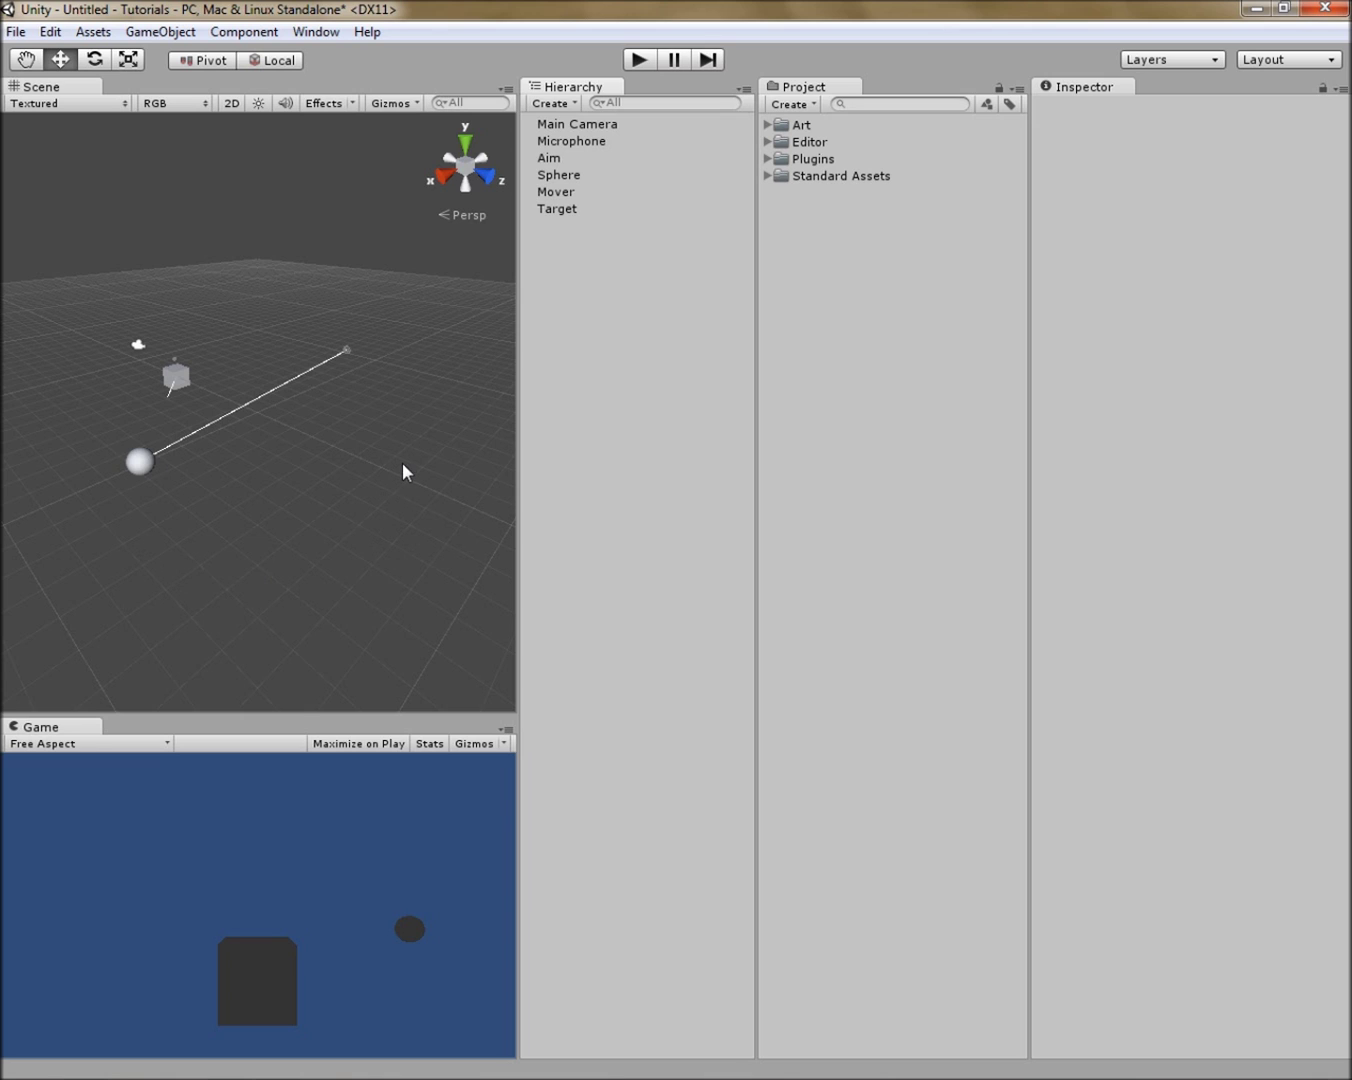
Step: With Mover selected, play-test the scene to watch the sphere travel to Target, then stop
{"action": "left_click", "coordinate": [596, 190]}
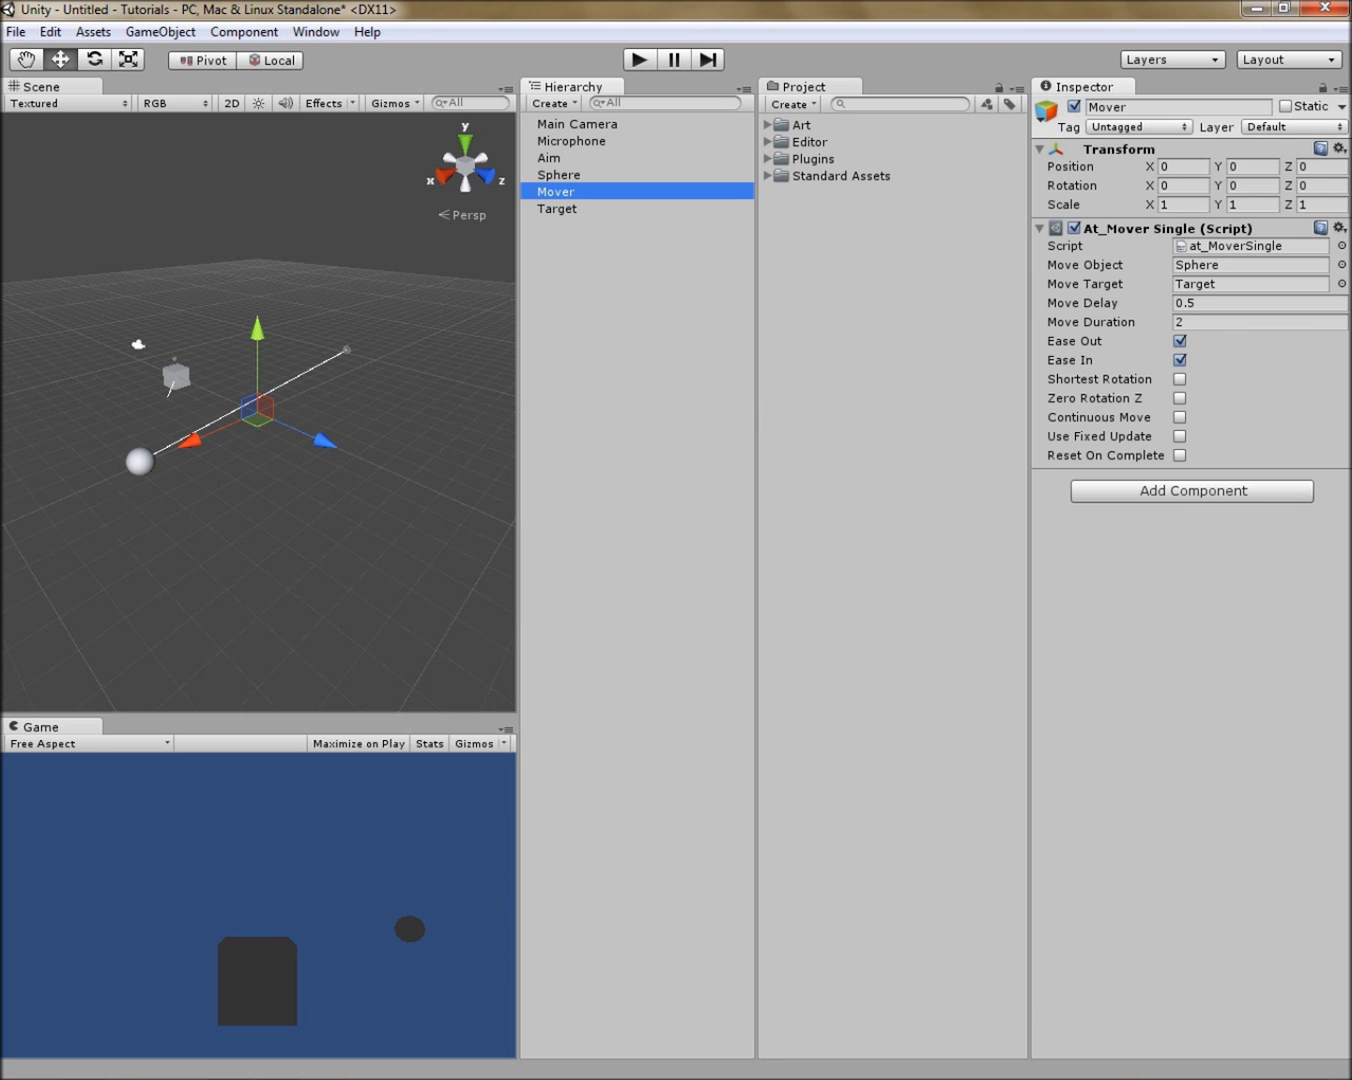
{"action": "left_click", "coordinate": [647, 58]}
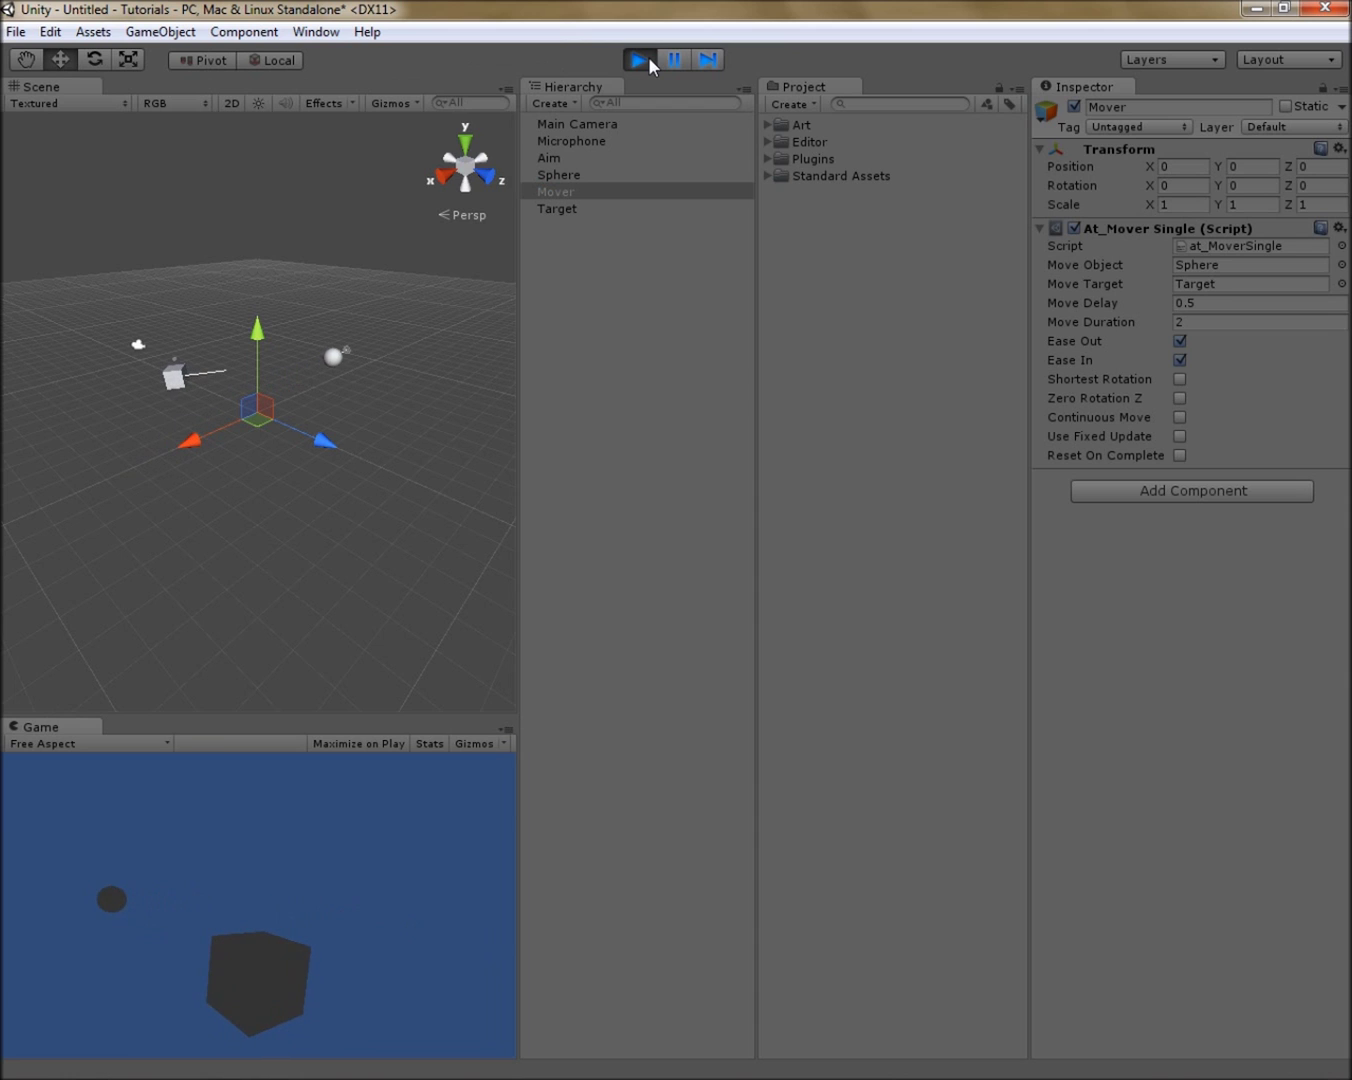
{"action": "left_click", "coordinate": [648, 58]}
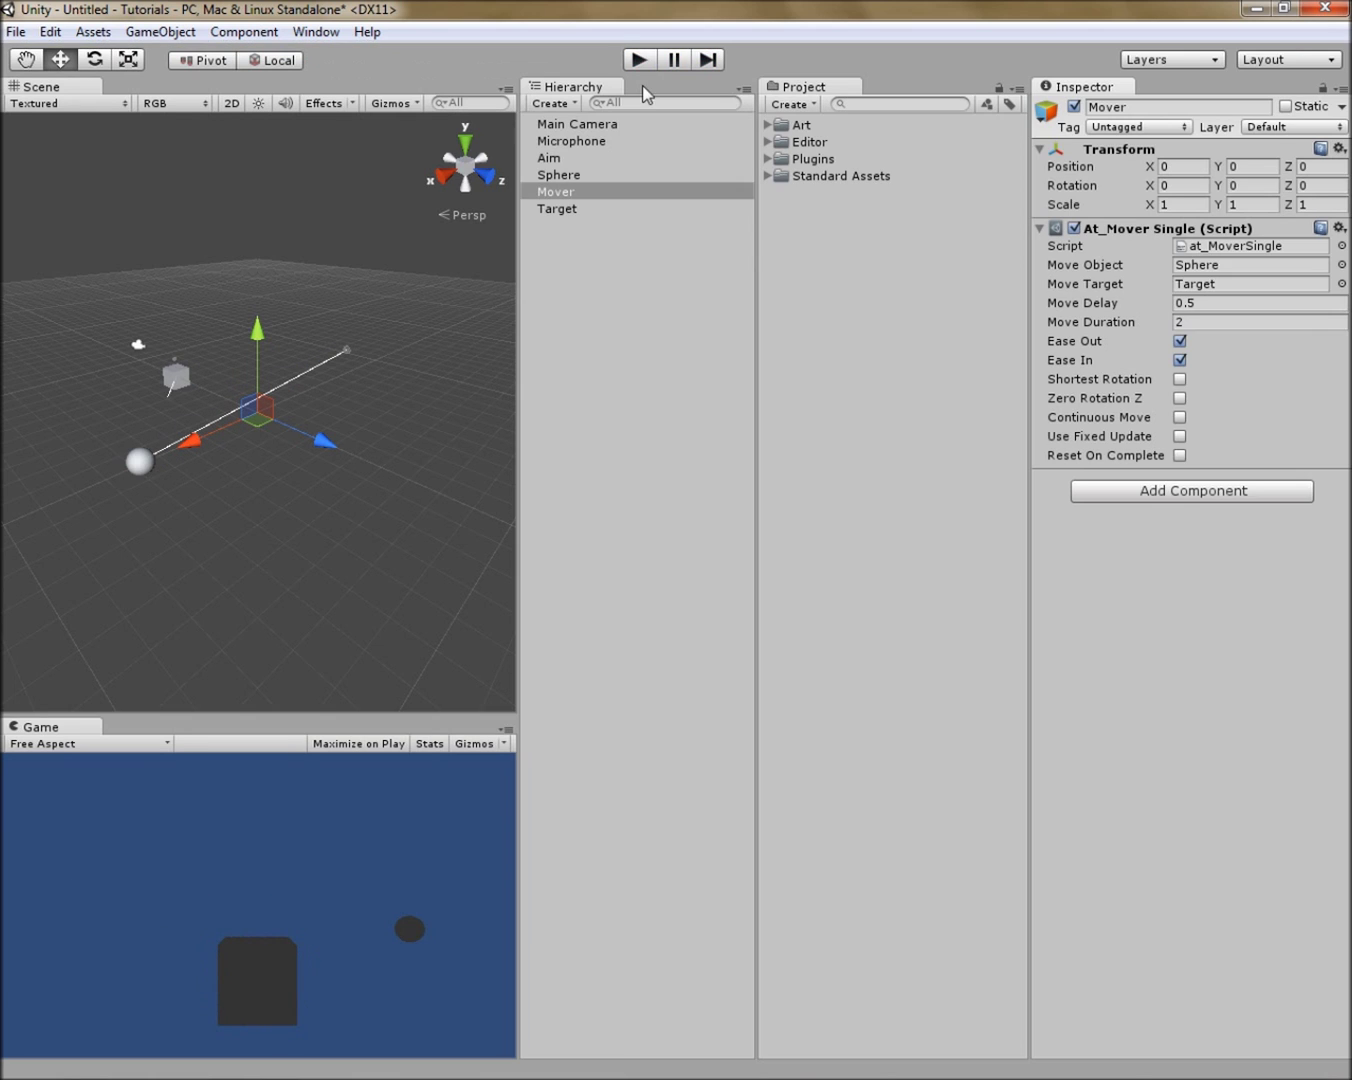
Step: Deactivate Mover, then play-test, re-enabling Mover mid-play so the sphere moves, and stop
{"action": "left_click", "coordinate": [1074, 107]}
{"action": "left_click", "coordinate": [609, 245]}
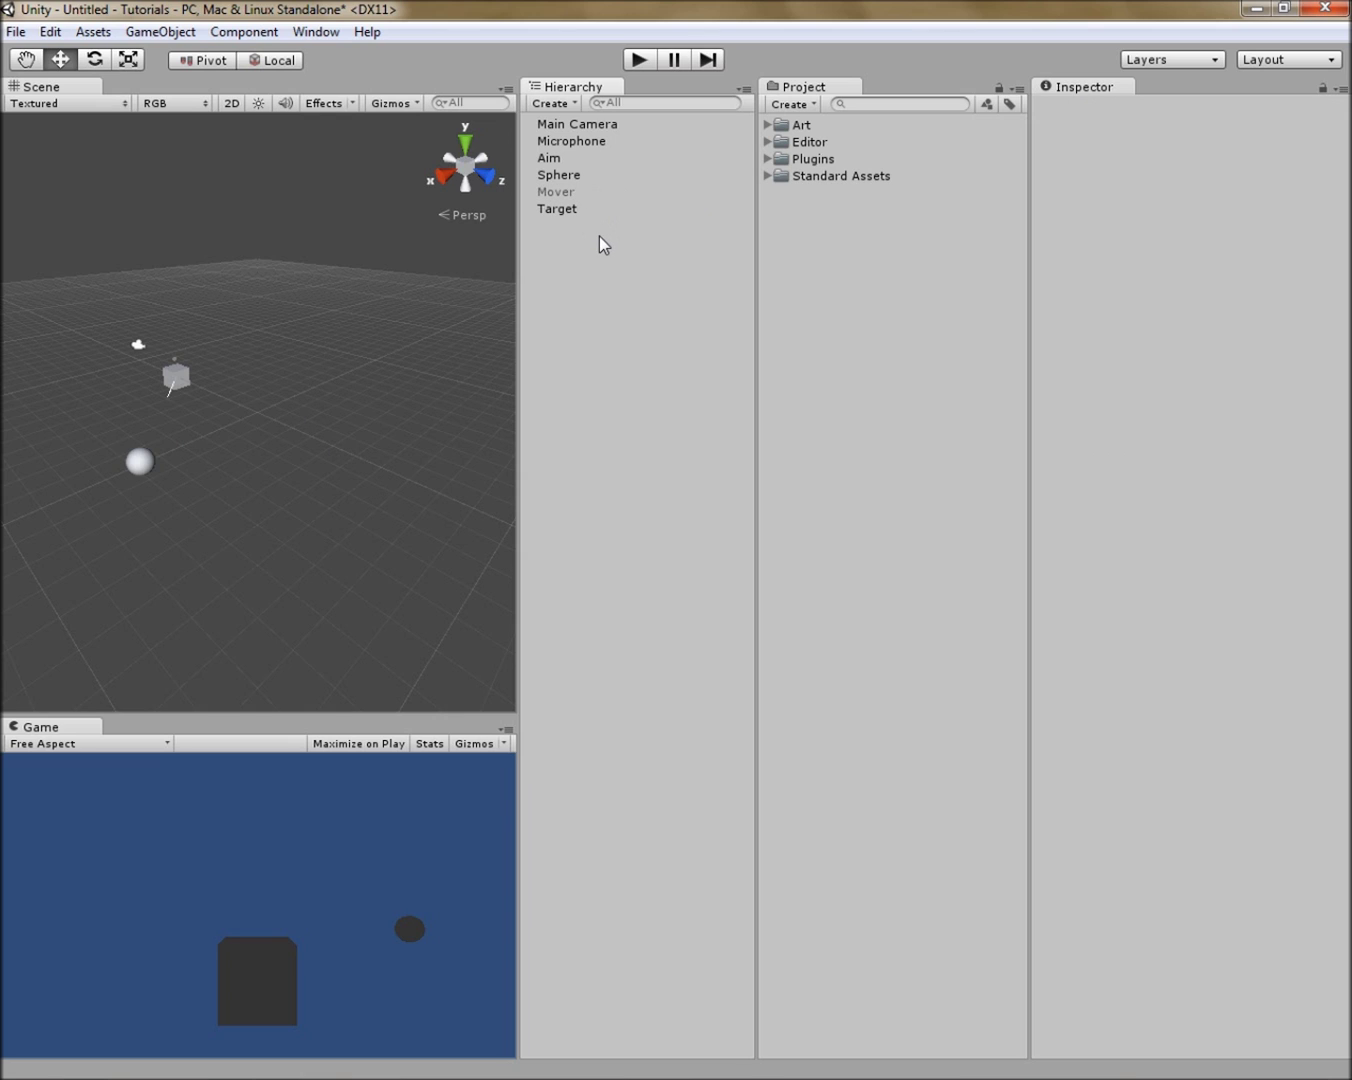
{"action": "left_click", "coordinate": [640, 61]}
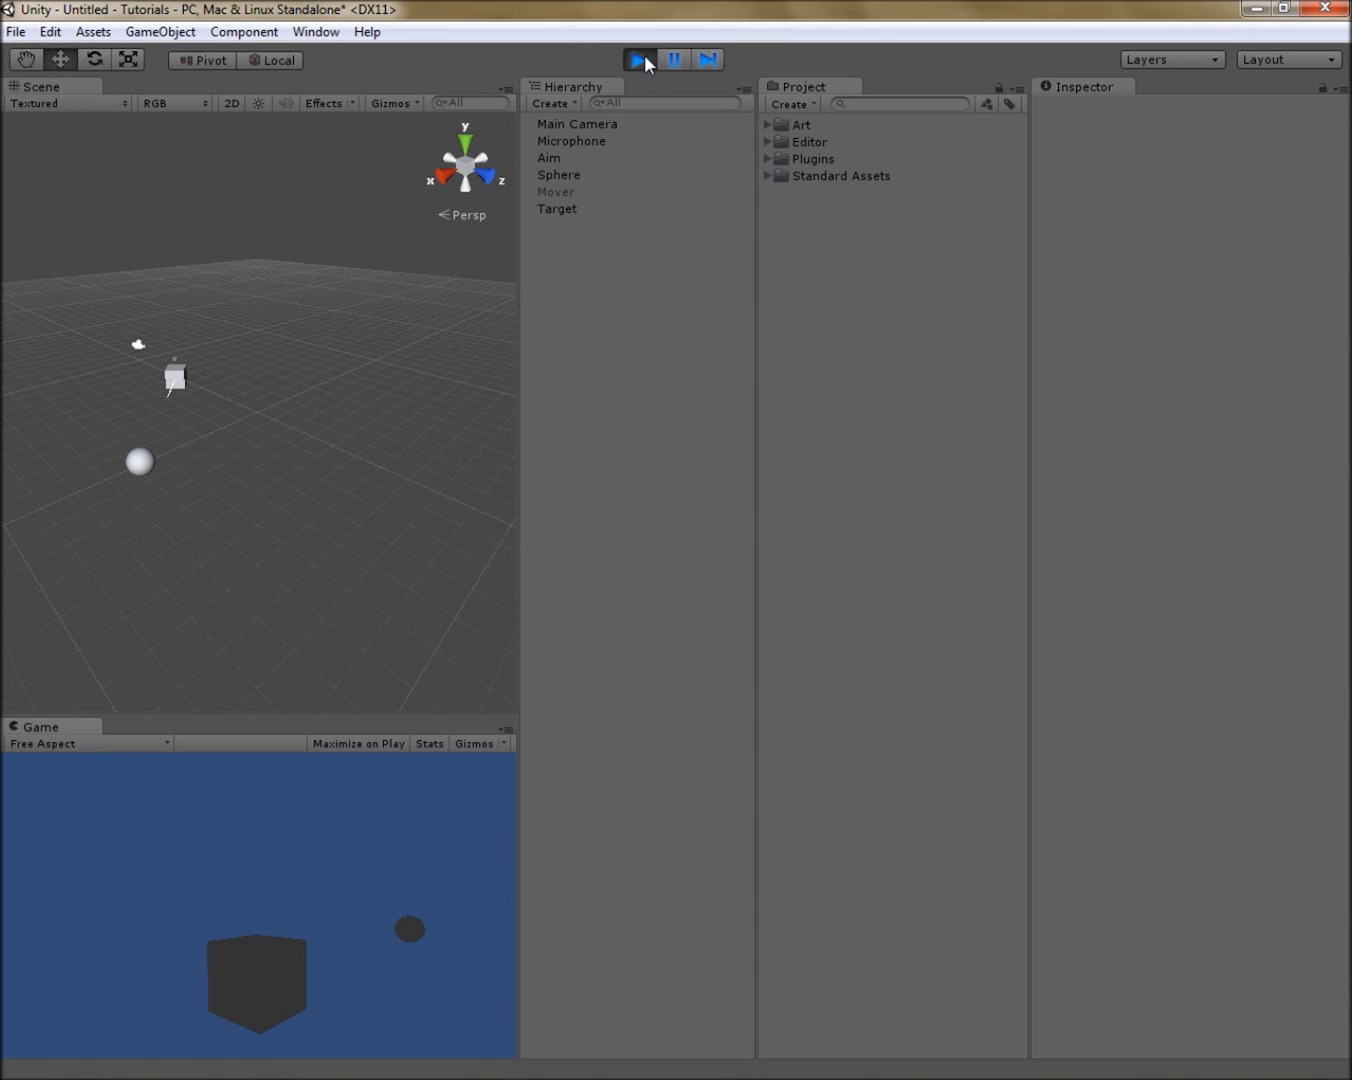
{"action": "left_click", "coordinate": [553, 191]}
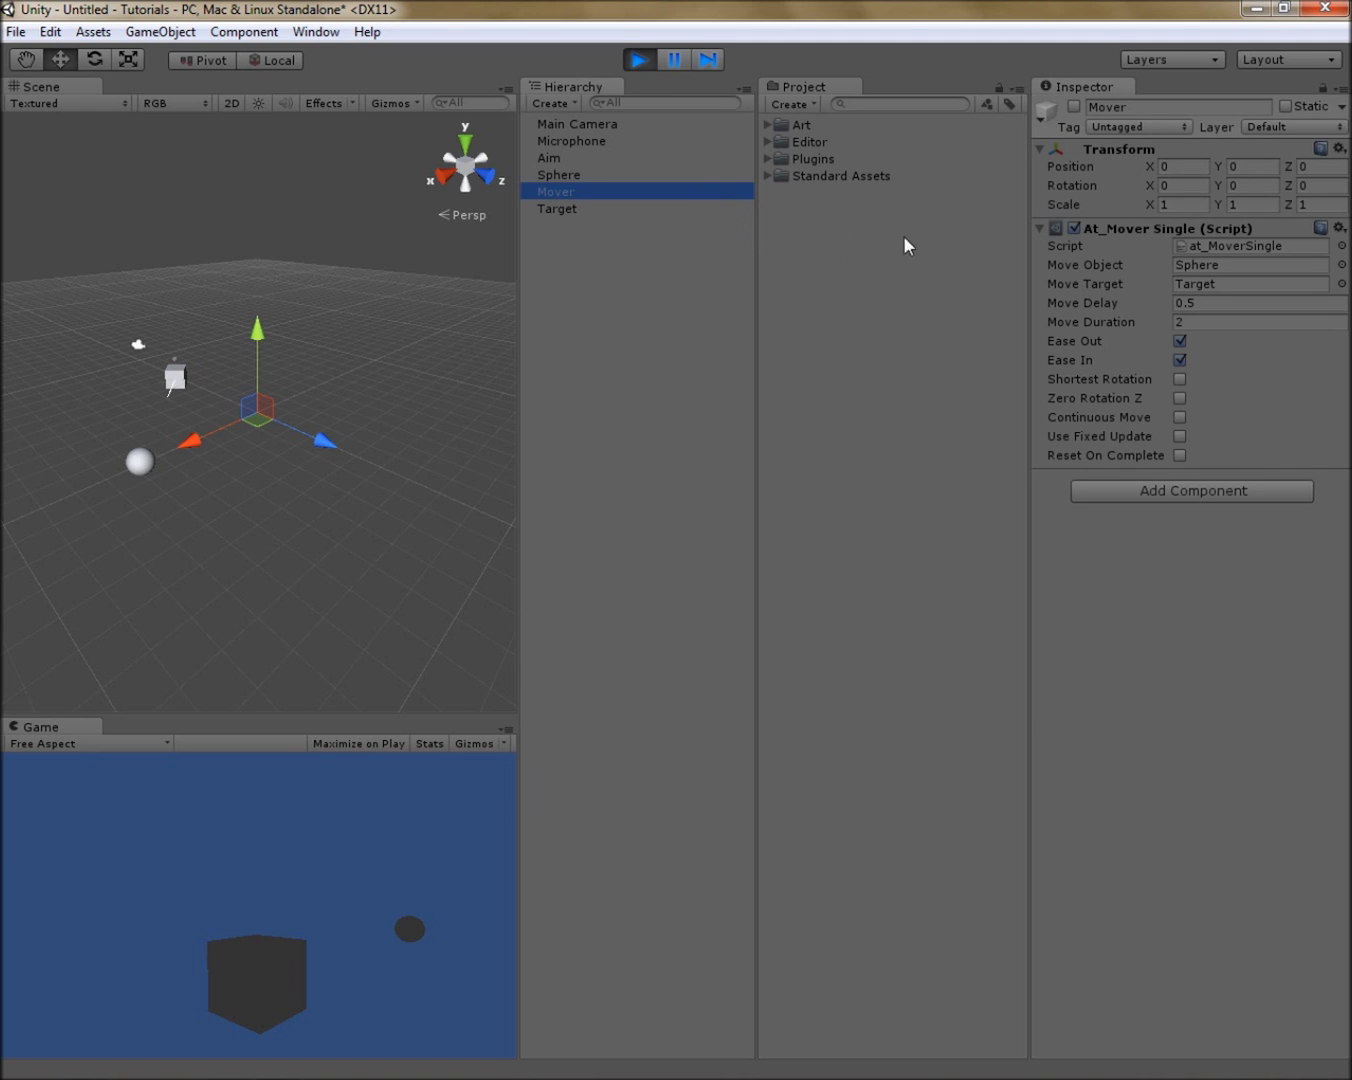
{"action": "left_click", "coordinate": [1074, 106]}
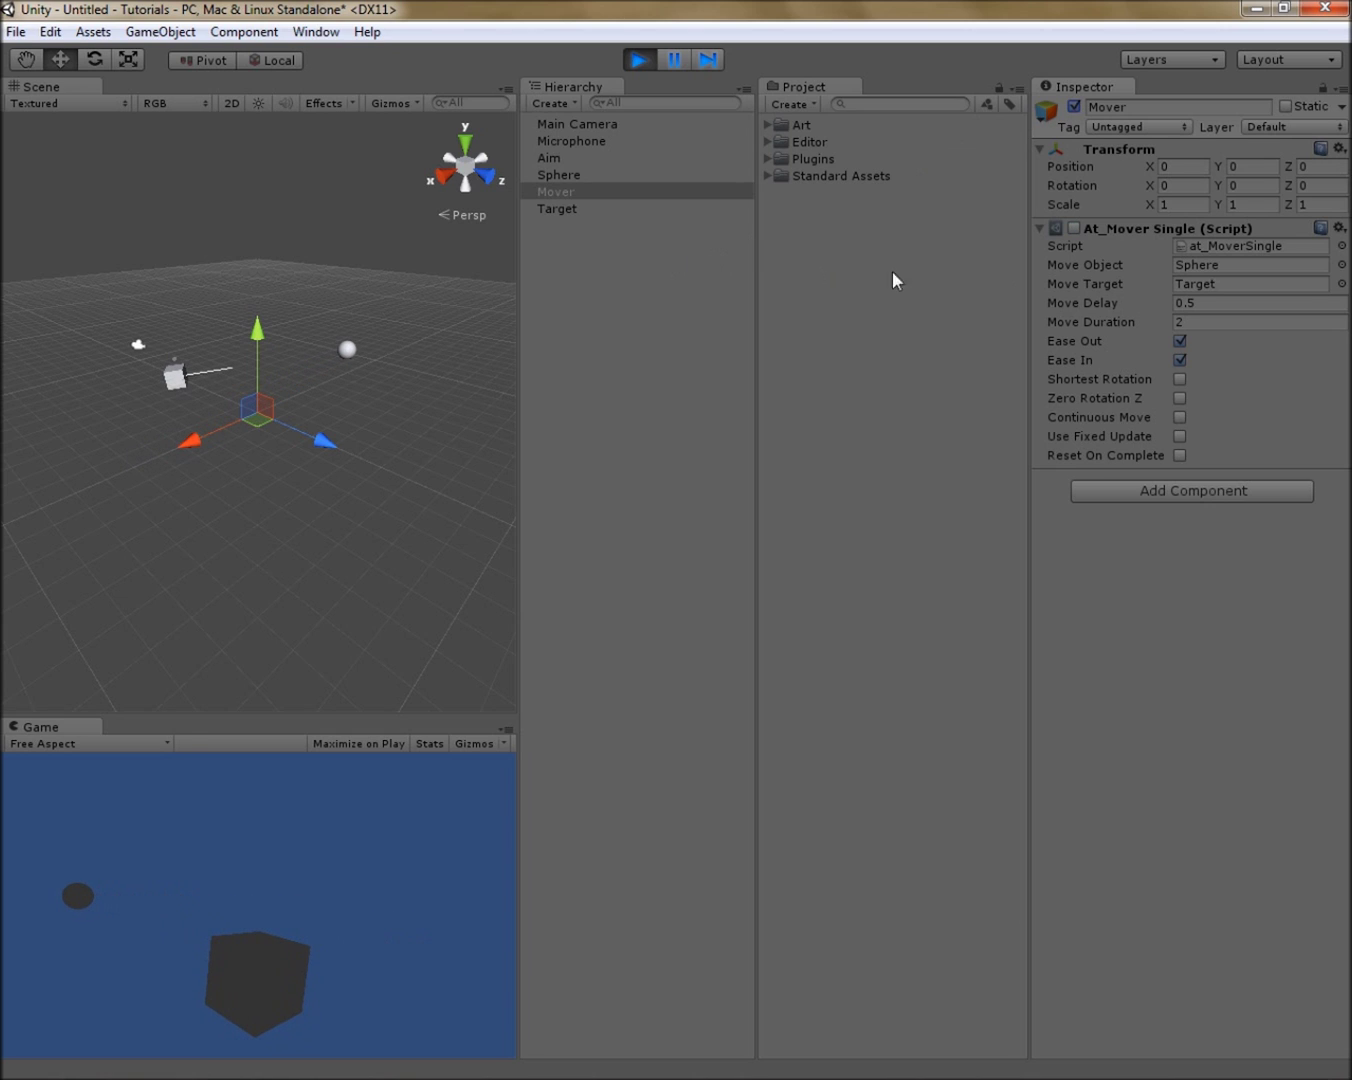
{"action": "left_click", "coordinate": [640, 60]}
{"action": "left_click", "coordinate": [564, 283]}
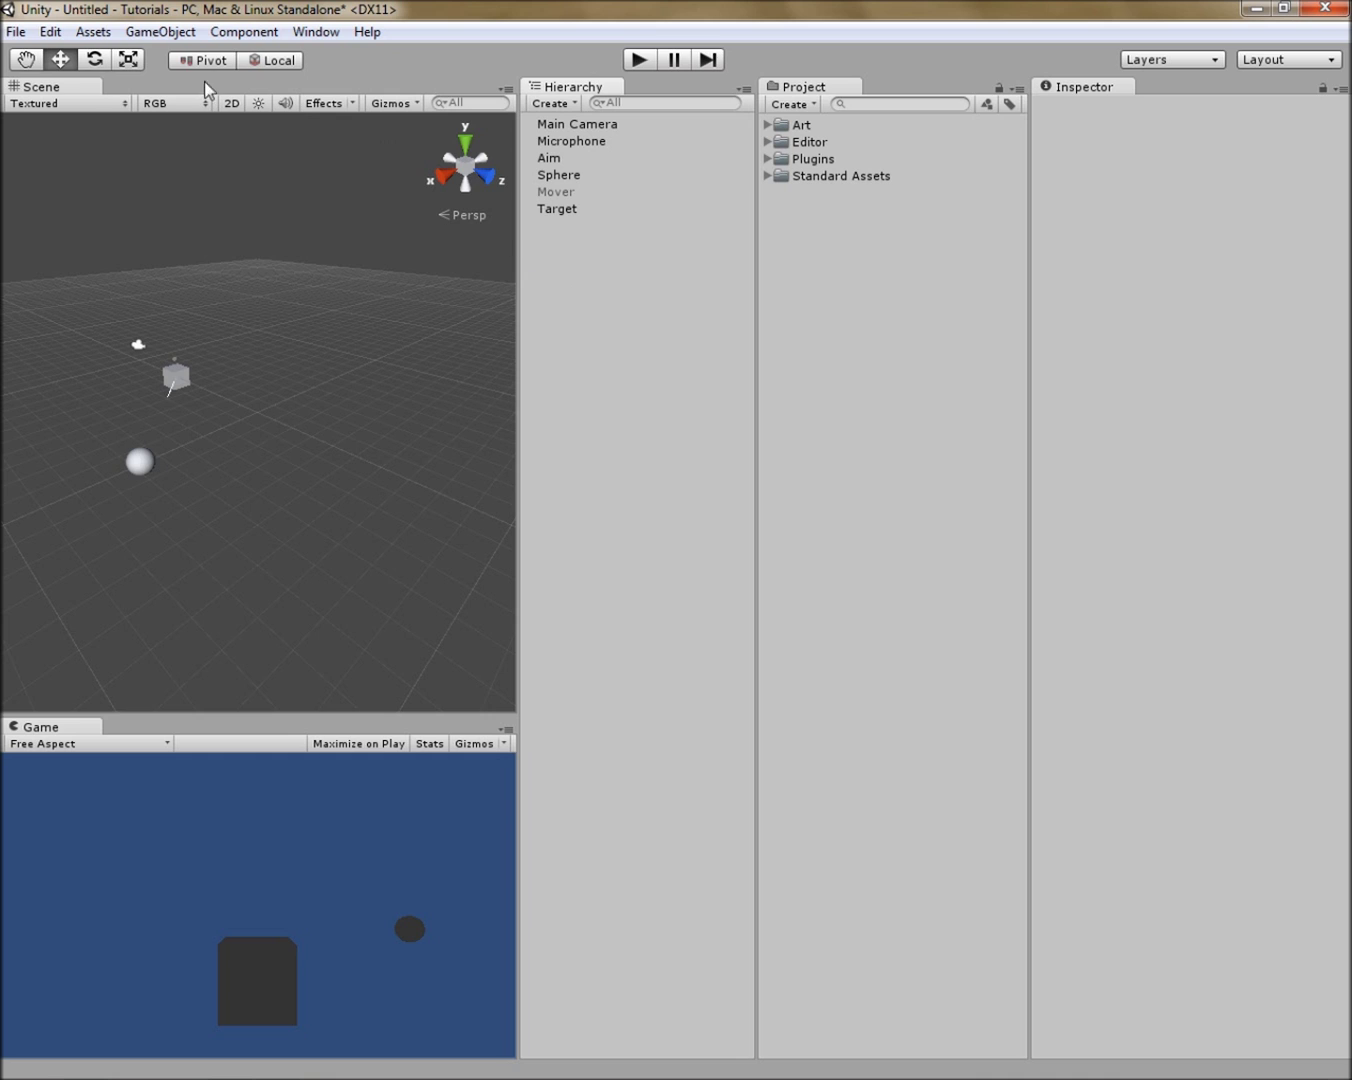
Step: Create an empty GameObject named 'Trigger'
{"action": "left_click", "coordinate": [162, 32]}
{"action": "left_click", "coordinate": [141, 60]}
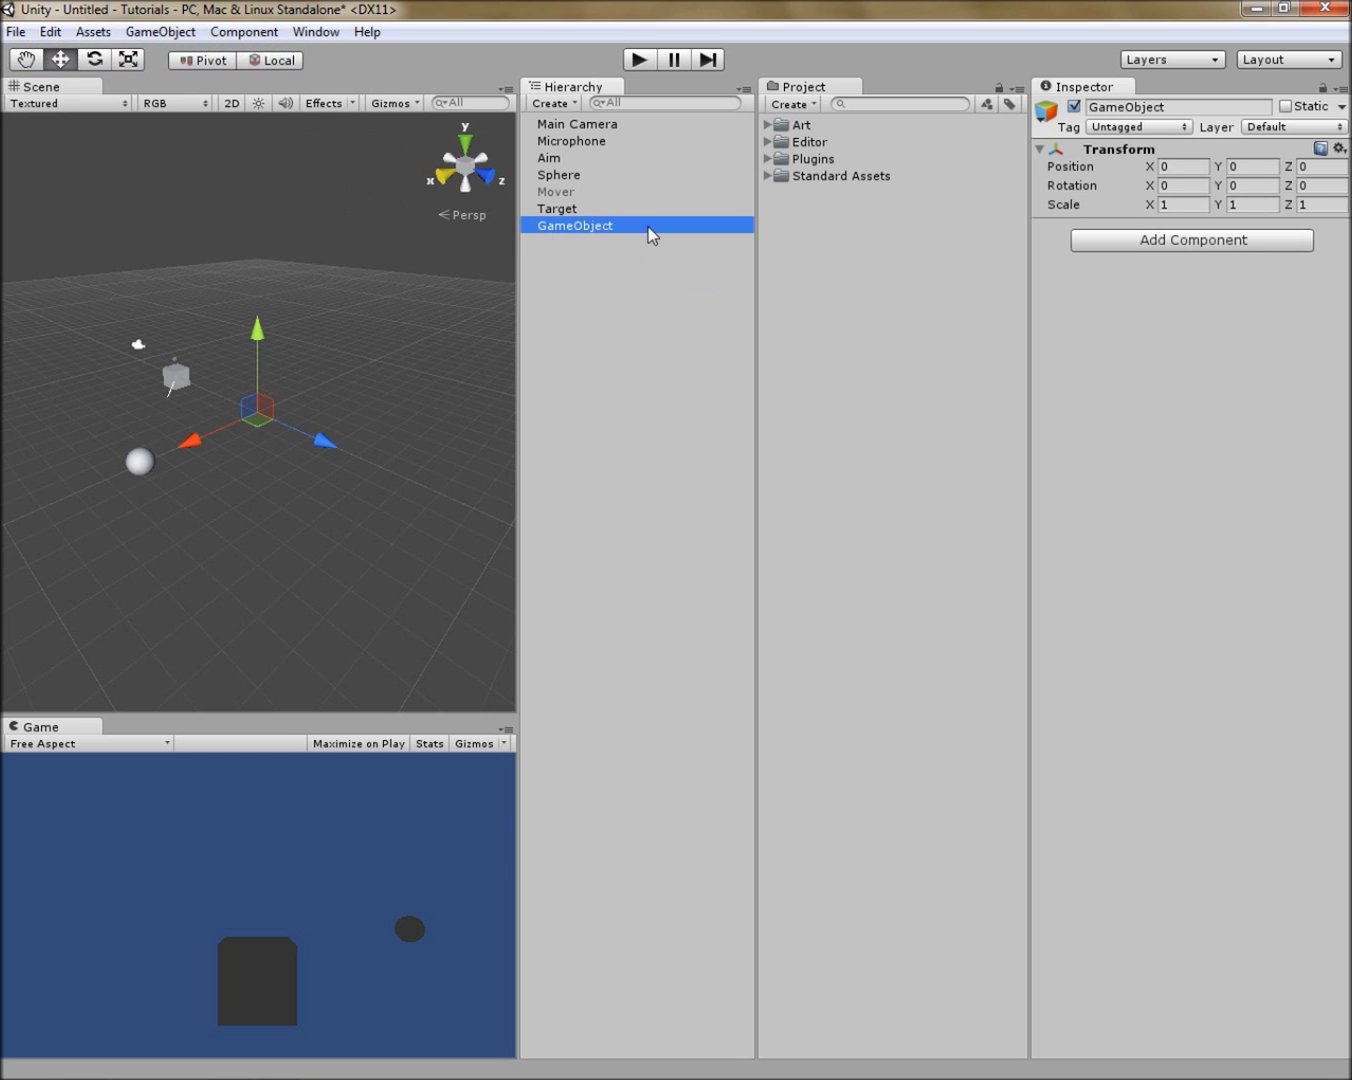
{"action": "key", "text": "F2"}
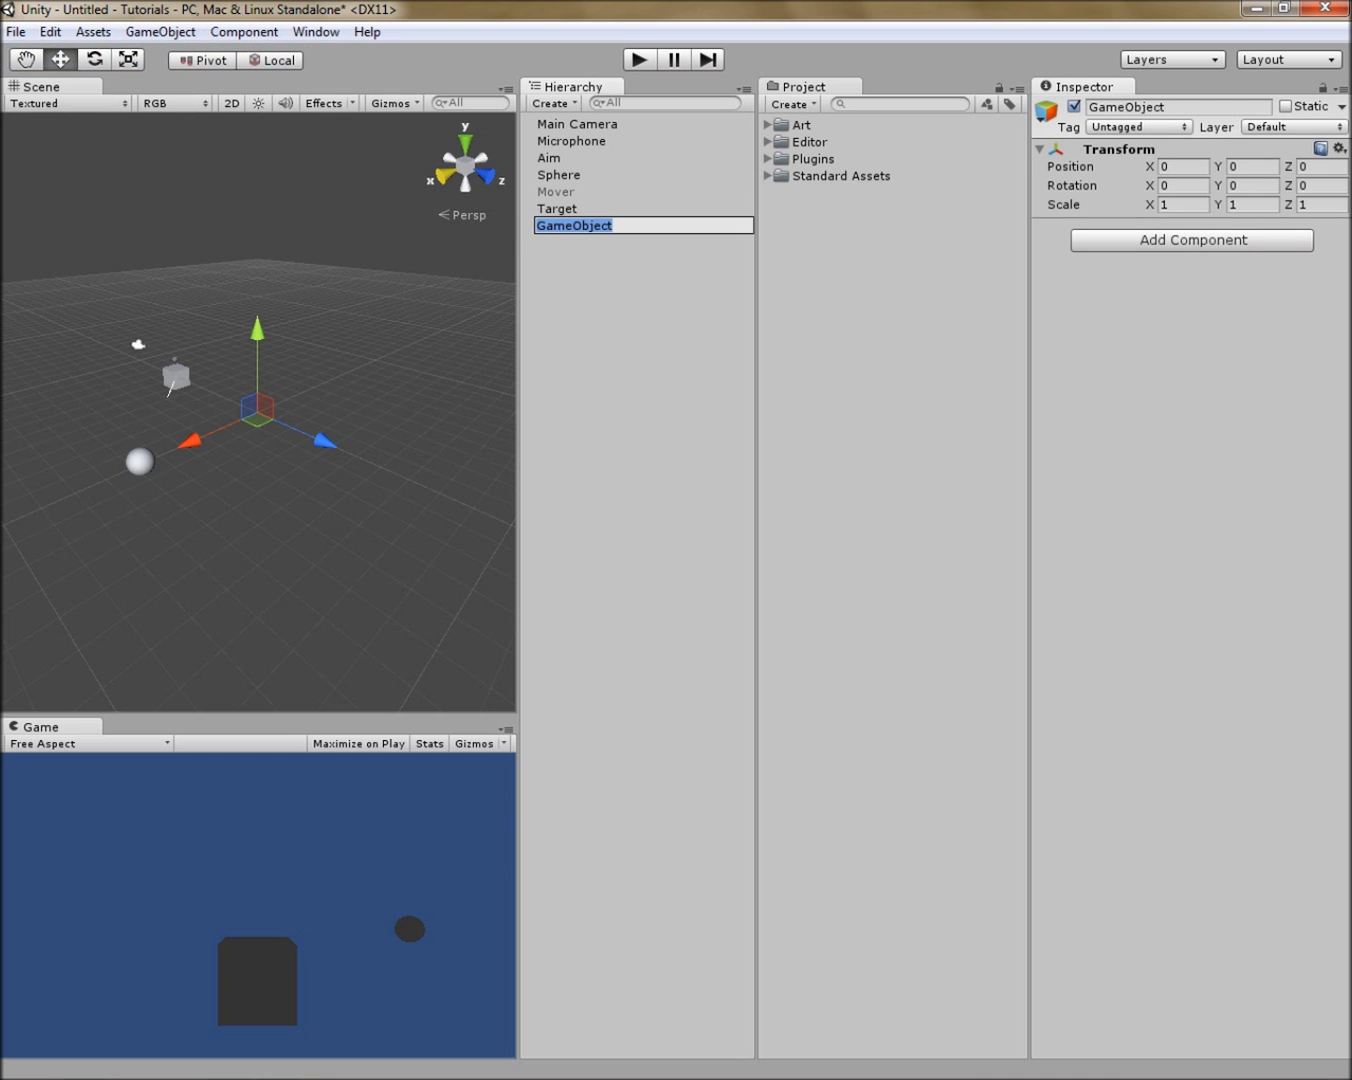
{"action": "type", "text": "Trigger"}
{"action": "key", "text": "Return"}
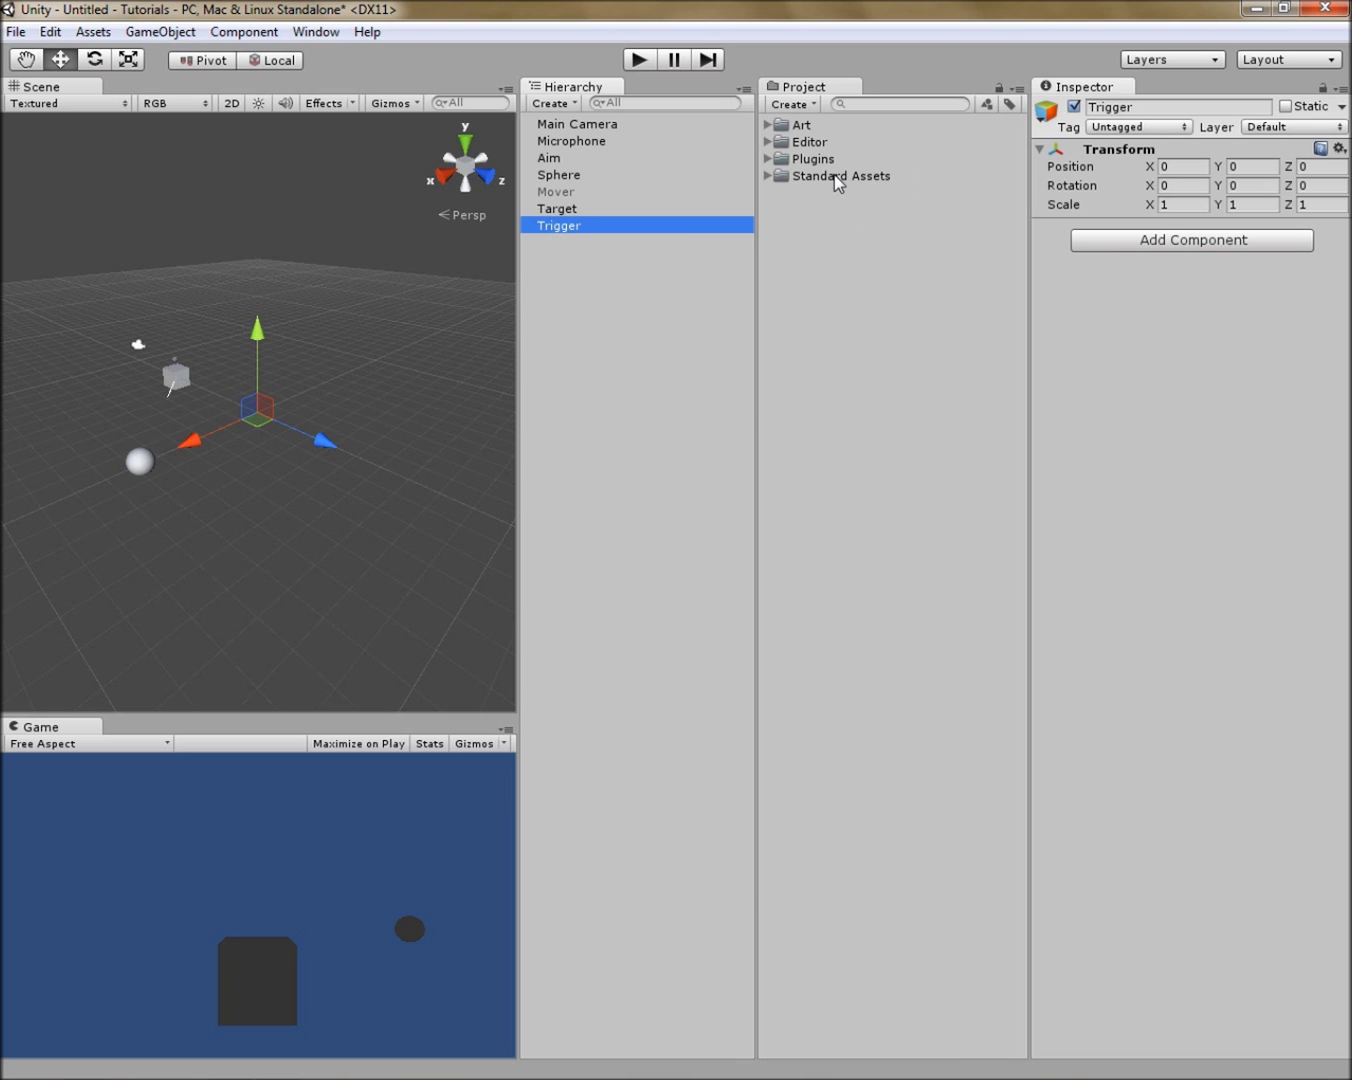
Step: Attach the ActivateTrigger script to Trigger with action Activate and Mover as Target
{"action": "left_click", "coordinate": [767, 177]}
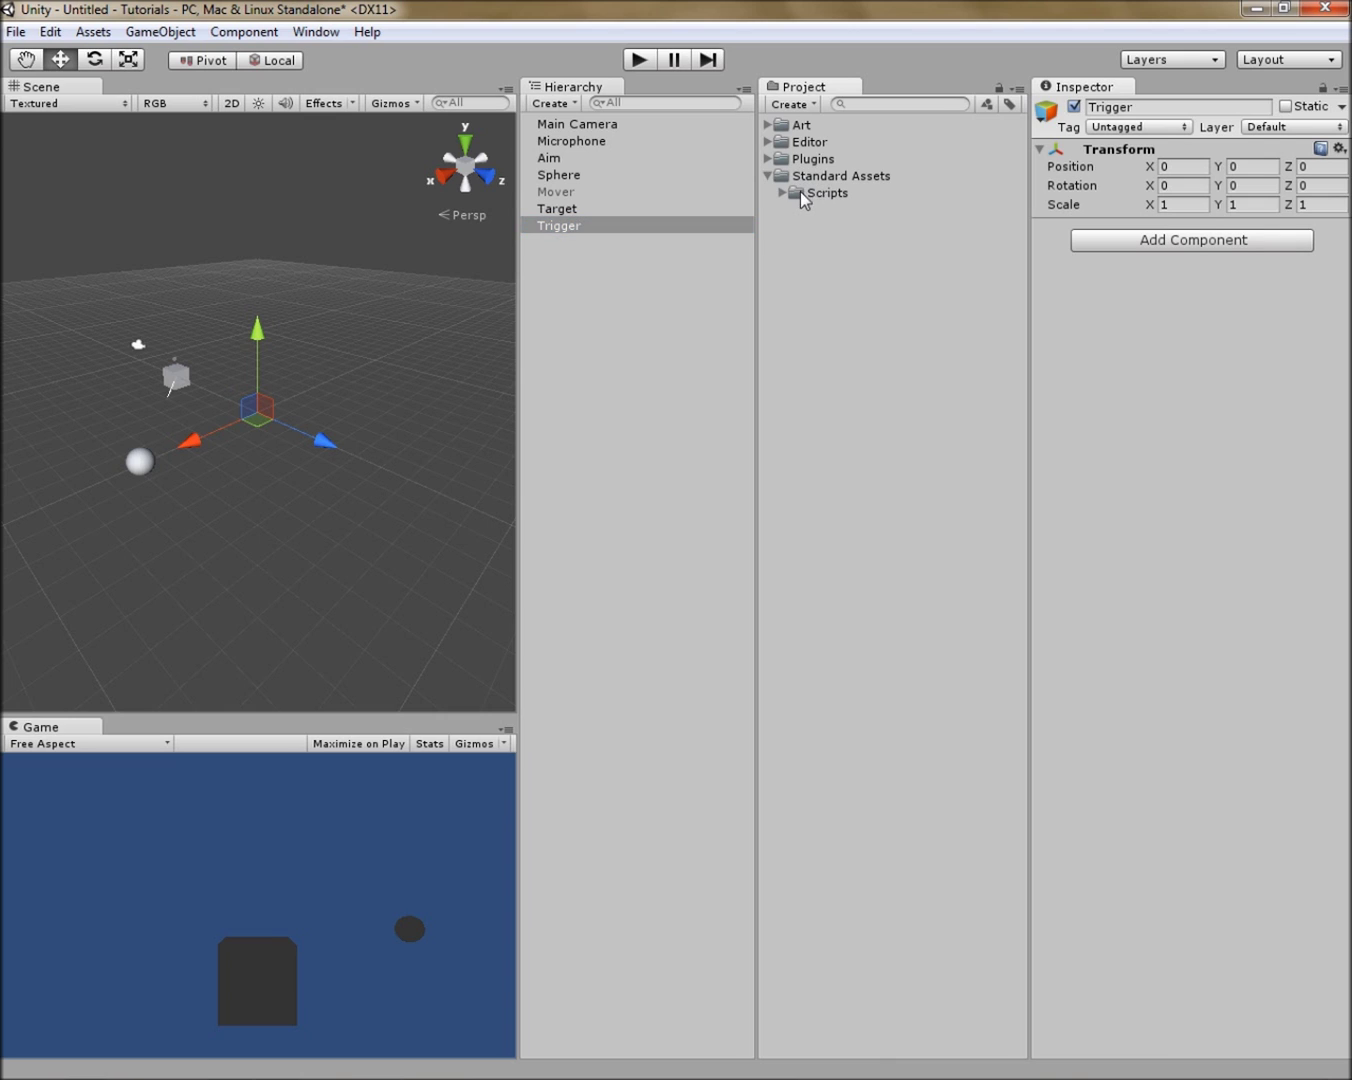
{"action": "left_click", "coordinate": [783, 192]}
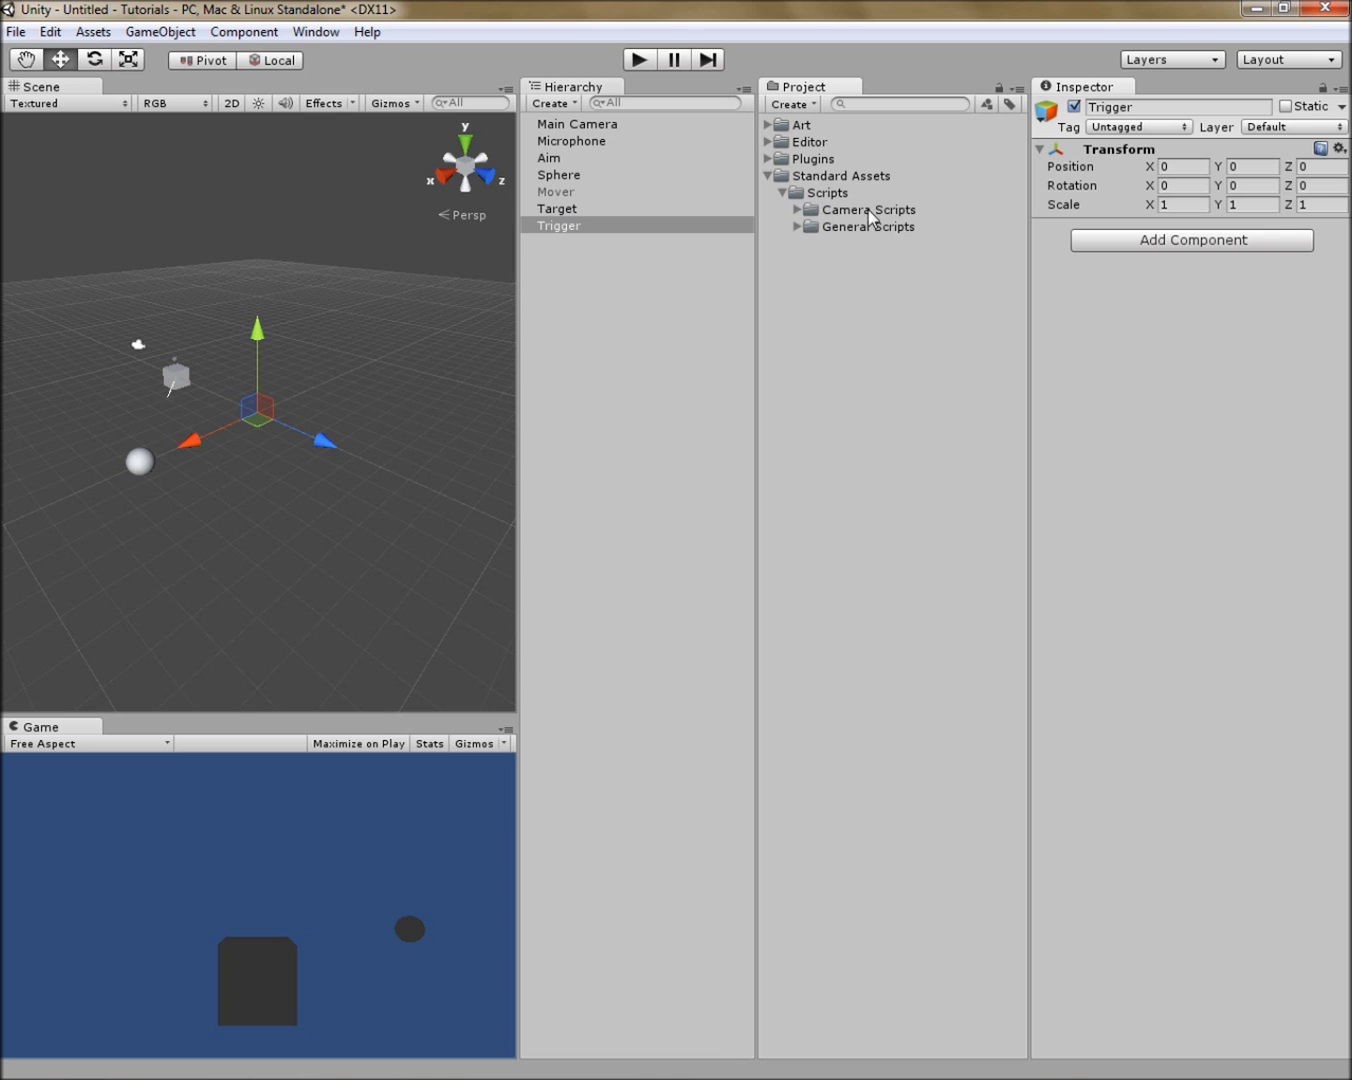
{"action": "left_click", "coordinate": [797, 226]}
{"action": "left_click", "coordinate": [588, 222]}
{"action": "left_click_drag", "start_coordinate": [886, 243], "coordinate": [1219, 340]}
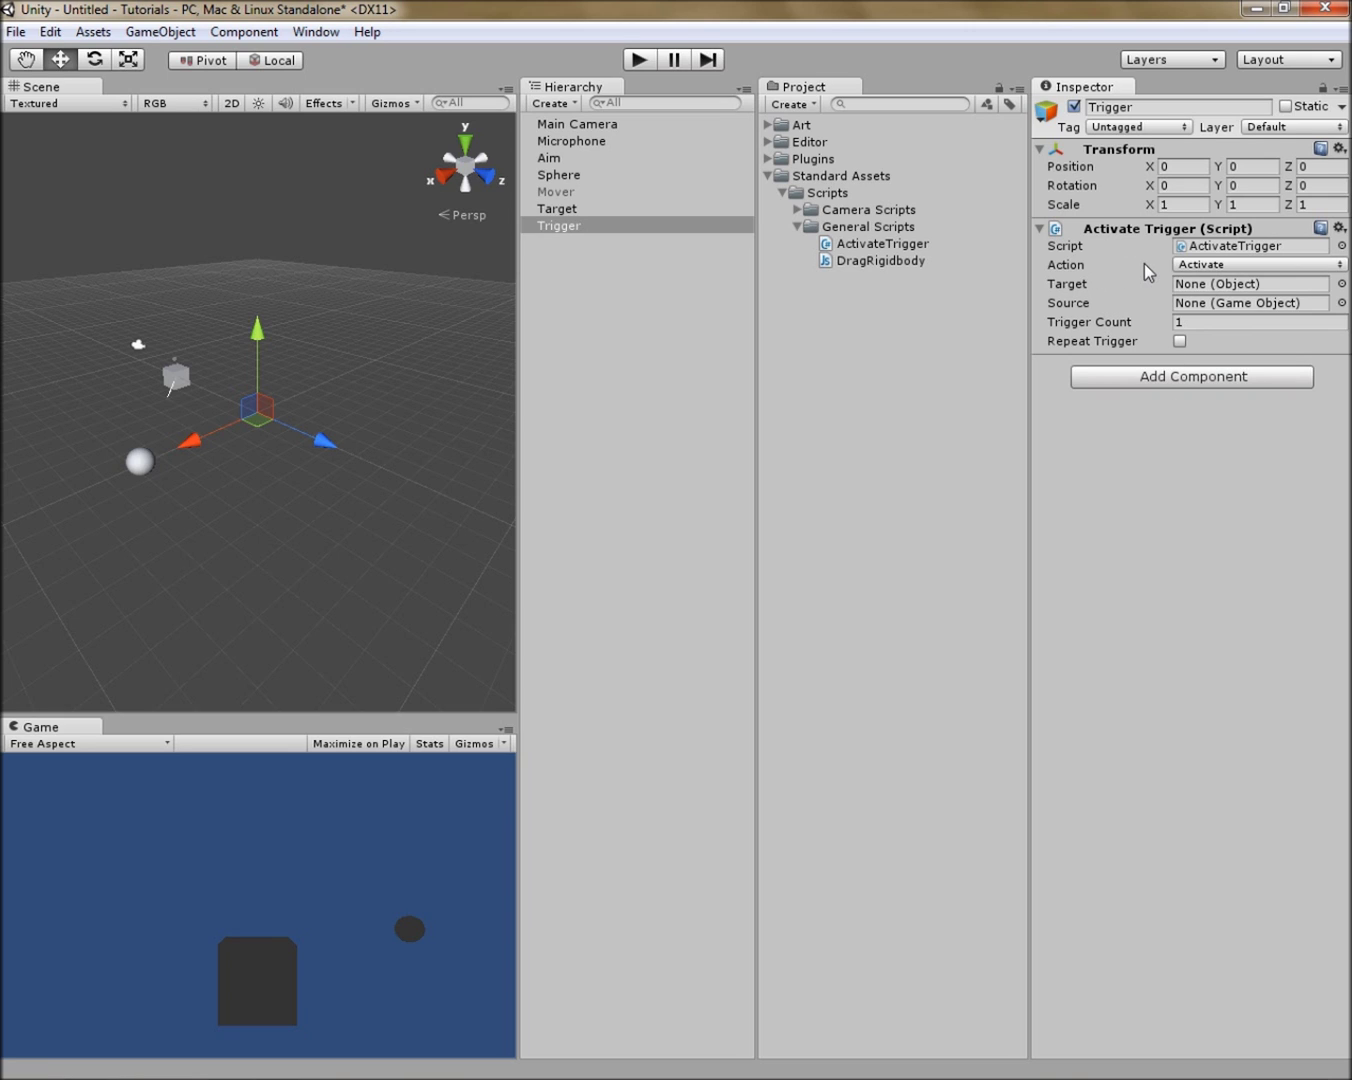
{"action": "left_click", "coordinate": [1231, 265]}
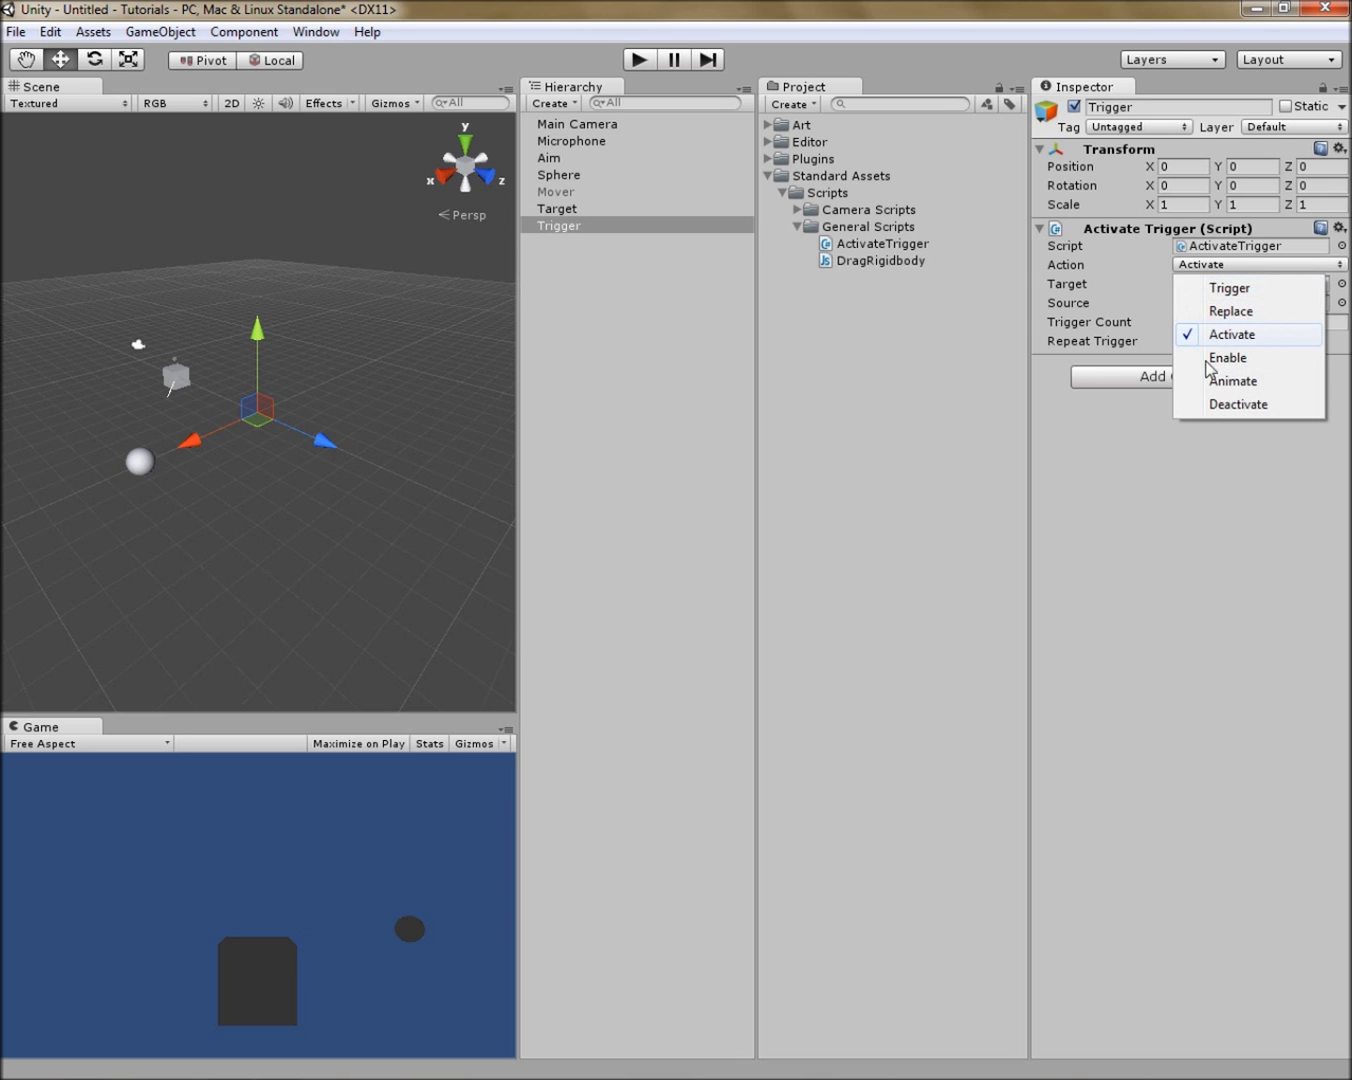
{"action": "left_click", "coordinate": [1151, 501]}
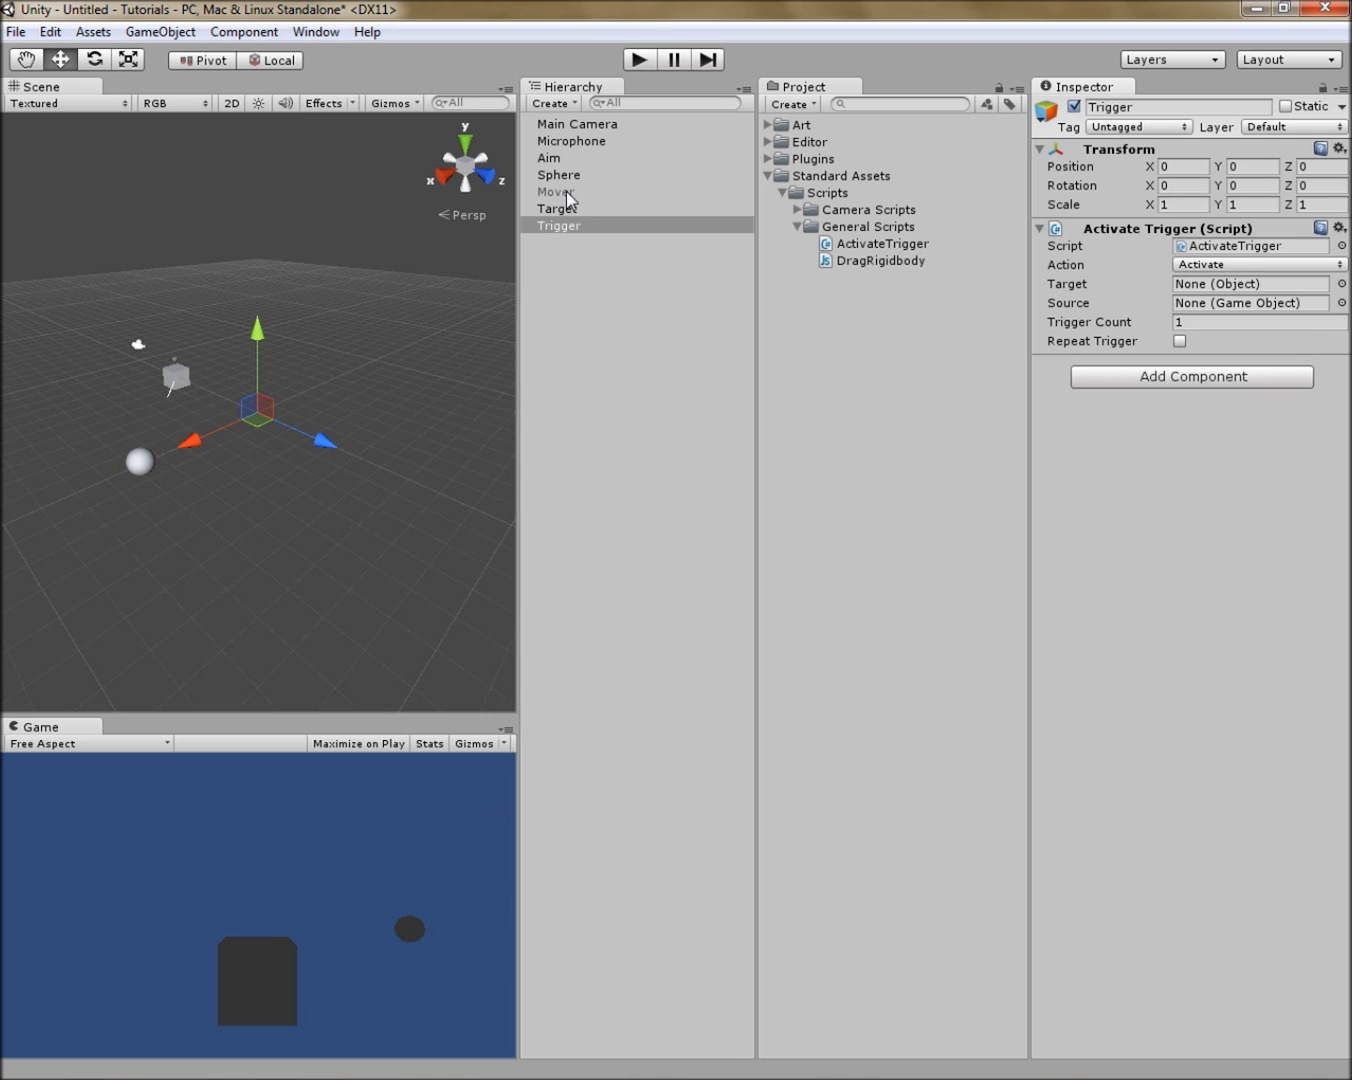
{"action": "left_click_drag", "start_coordinate": [567, 191], "coordinate": [1221, 286]}
Step: Add a Sphere Collider to Trigger and enable its Is Trigger option
{"action": "left_click", "coordinate": [1109, 378]}
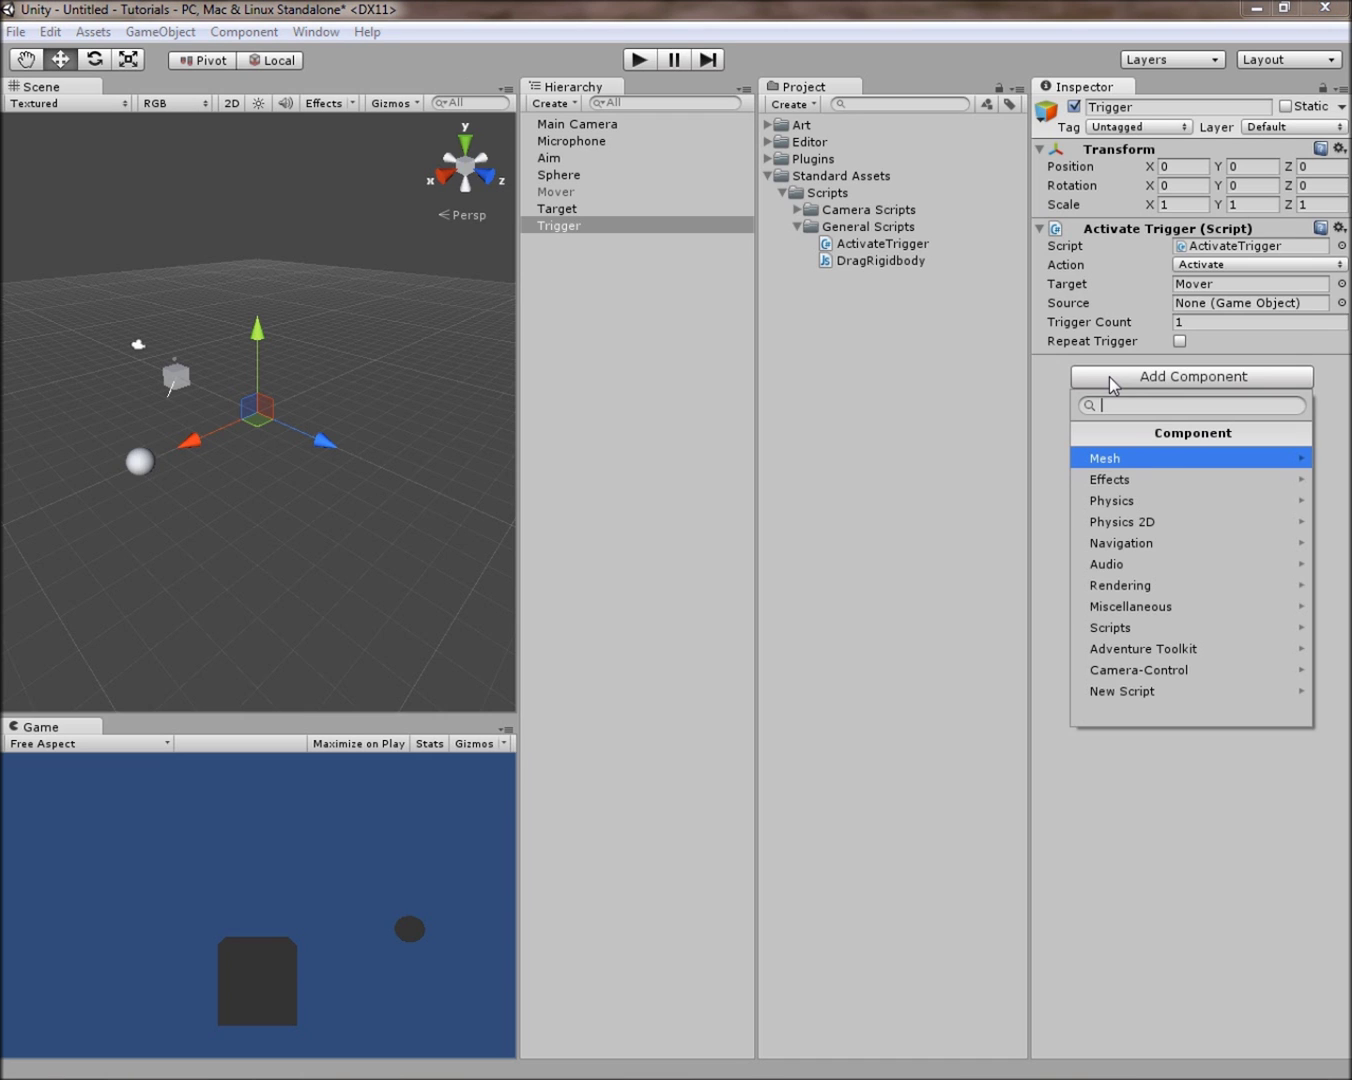
{"action": "left_click", "coordinate": [1137, 506]}
{"action": "left_click", "coordinate": [1138, 521]}
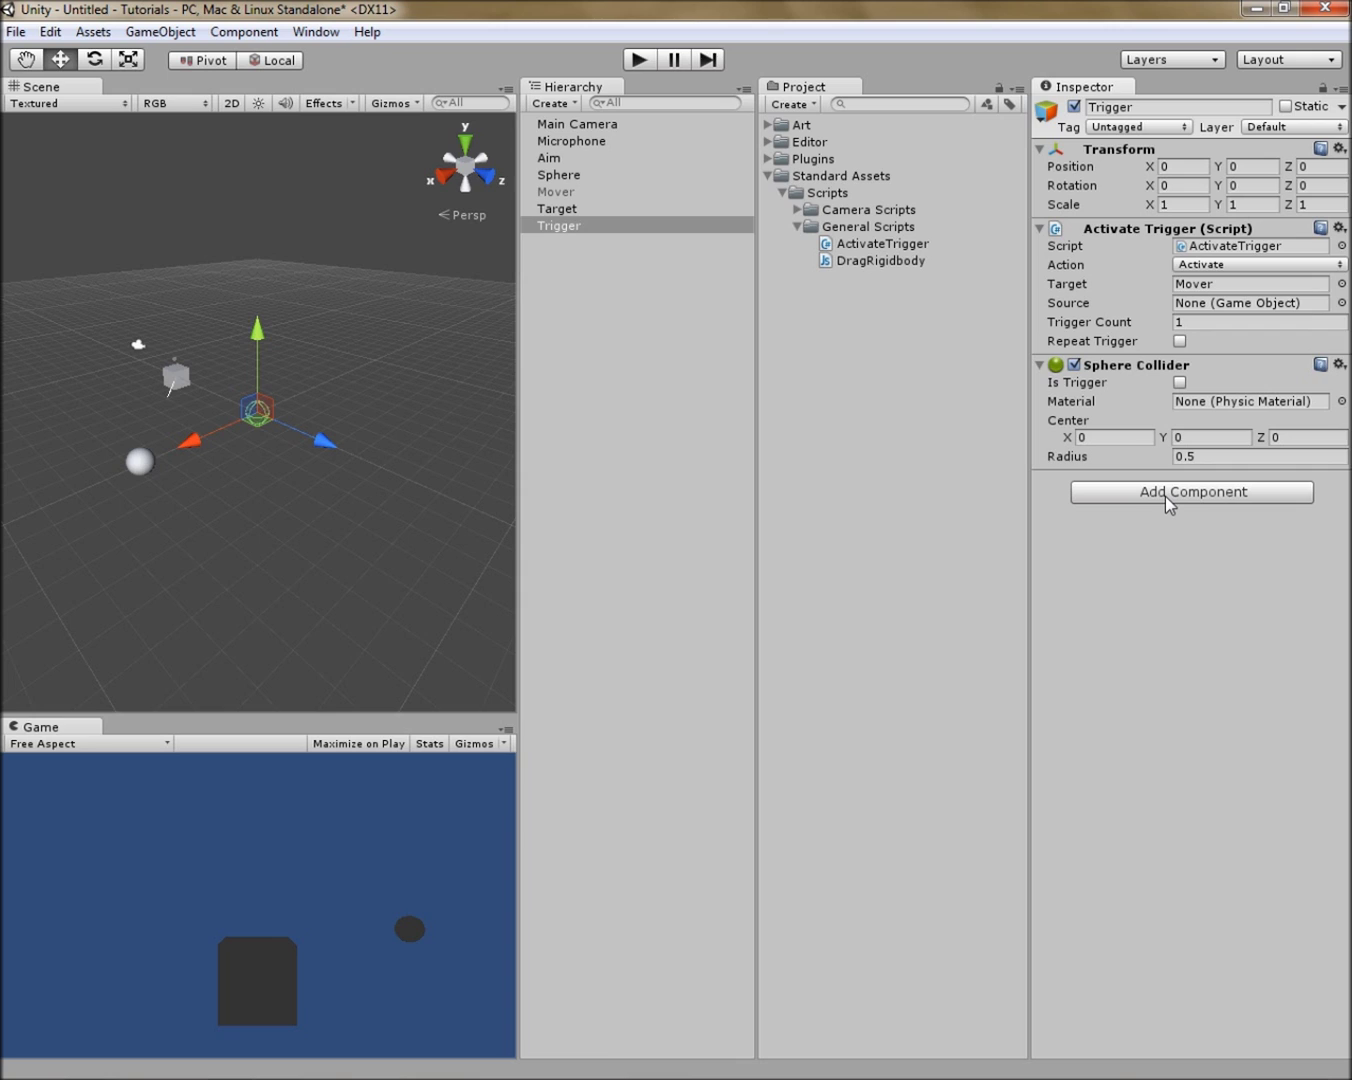
{"action": "left_click", "coordinate": [1180, 382]}
{"action": "left_click", "coordinate": [585, 263]}
{"action": "left_click", "coordinate": [577, 226]}
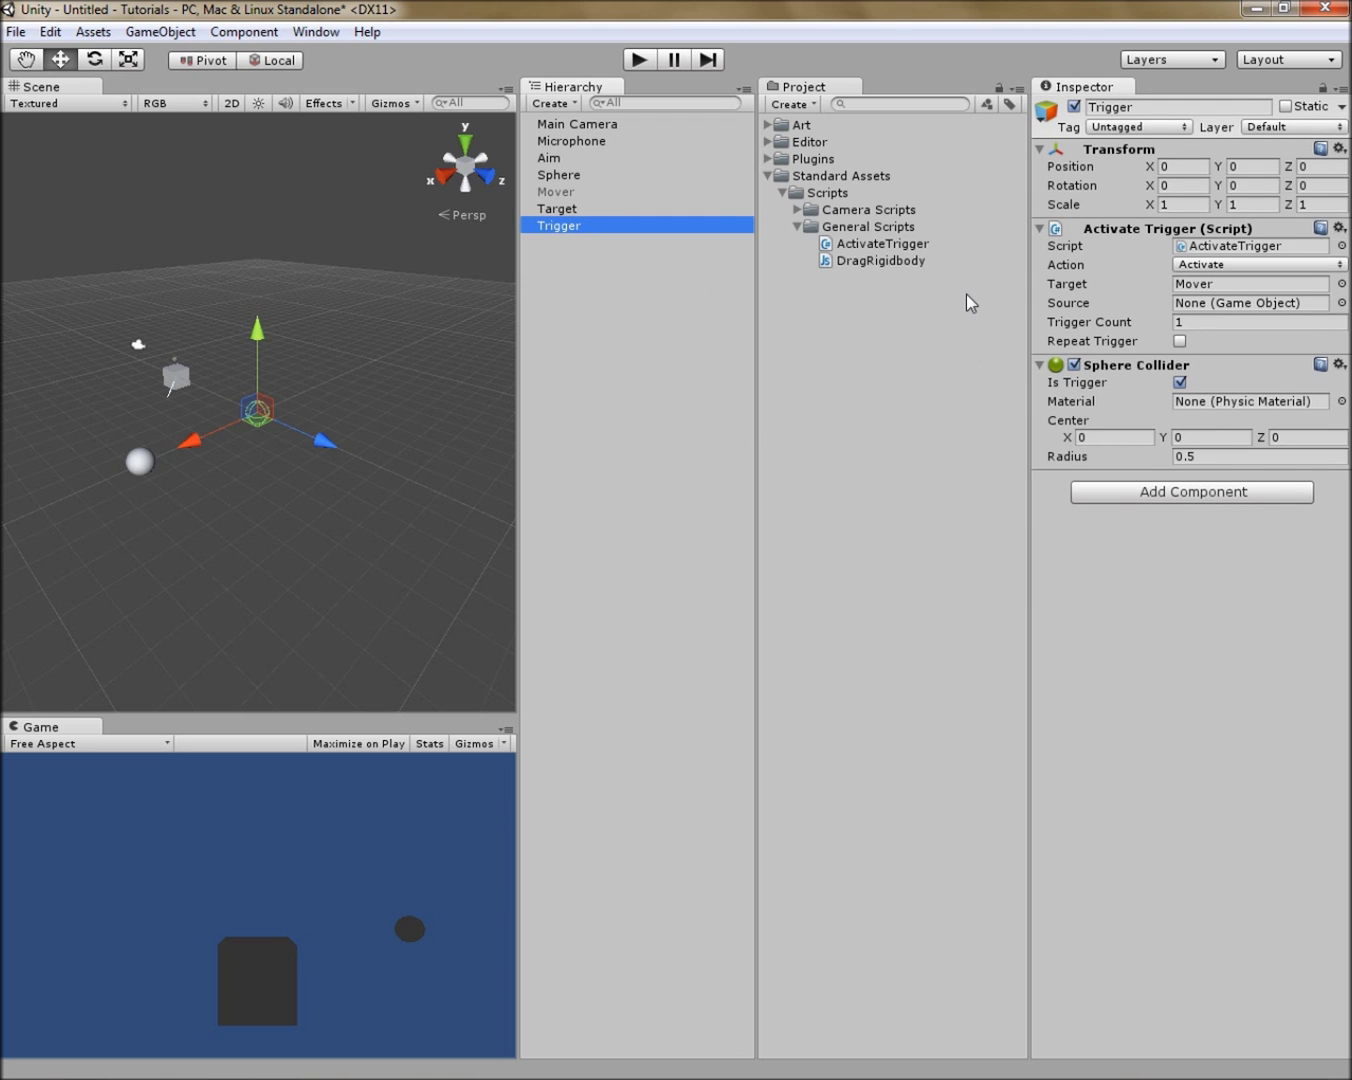
{"action": "left_click", "coordinate": [604, 277]}
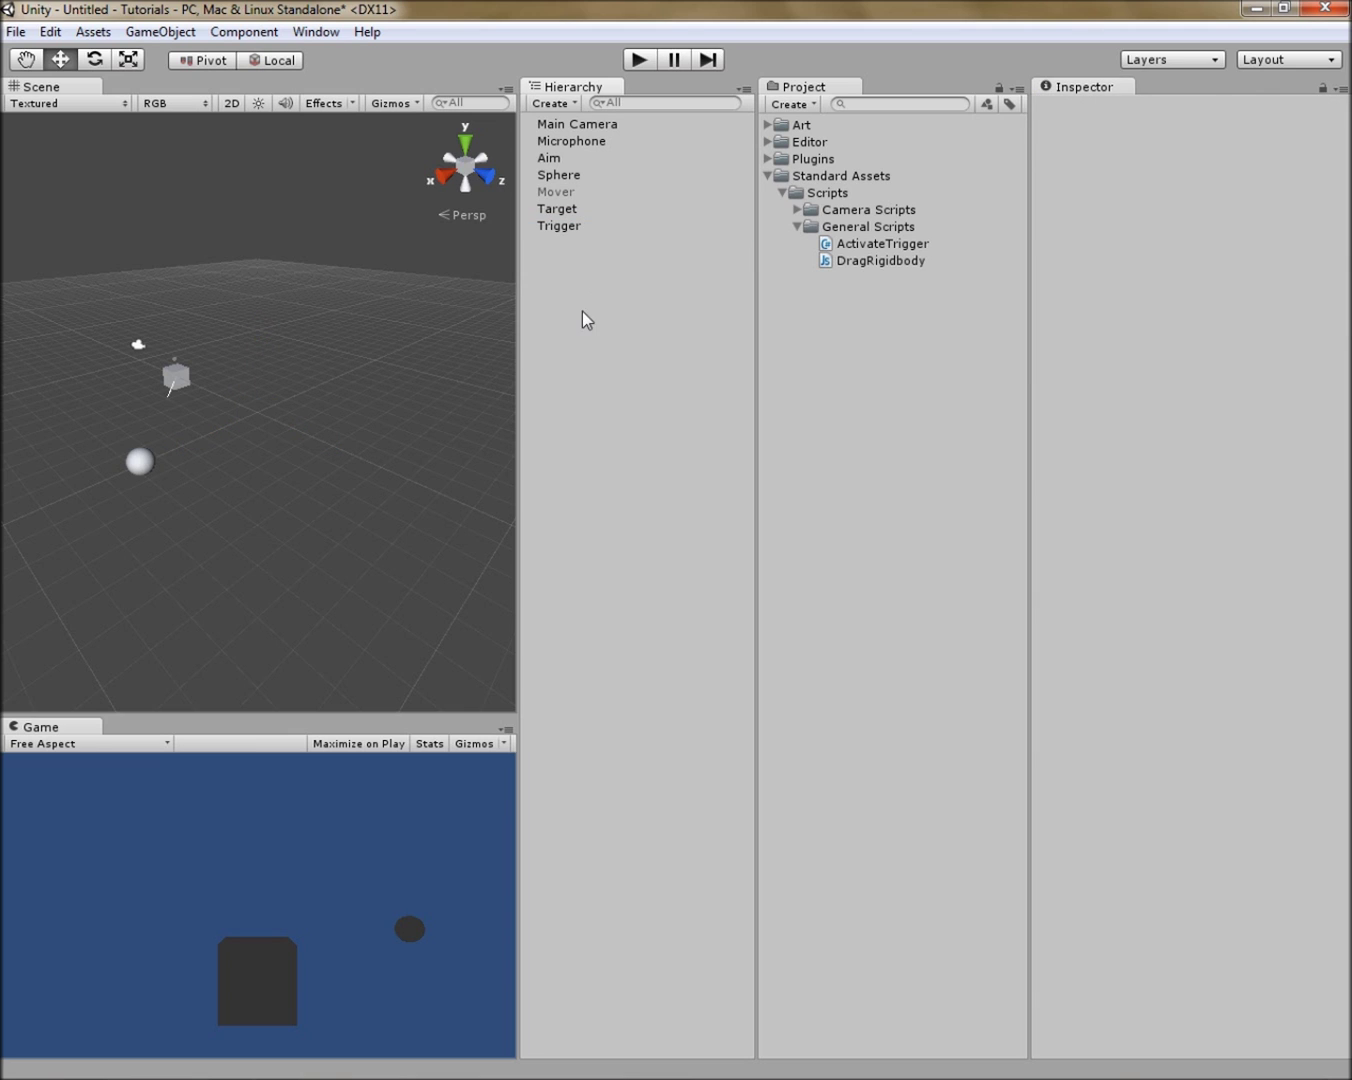
Step: Create an empty GameObject named 'Cylinder'
{"action": "left_click", "coordinate": [160, 31]}
{"action": "left_click", "coordinate": [162, 61]}
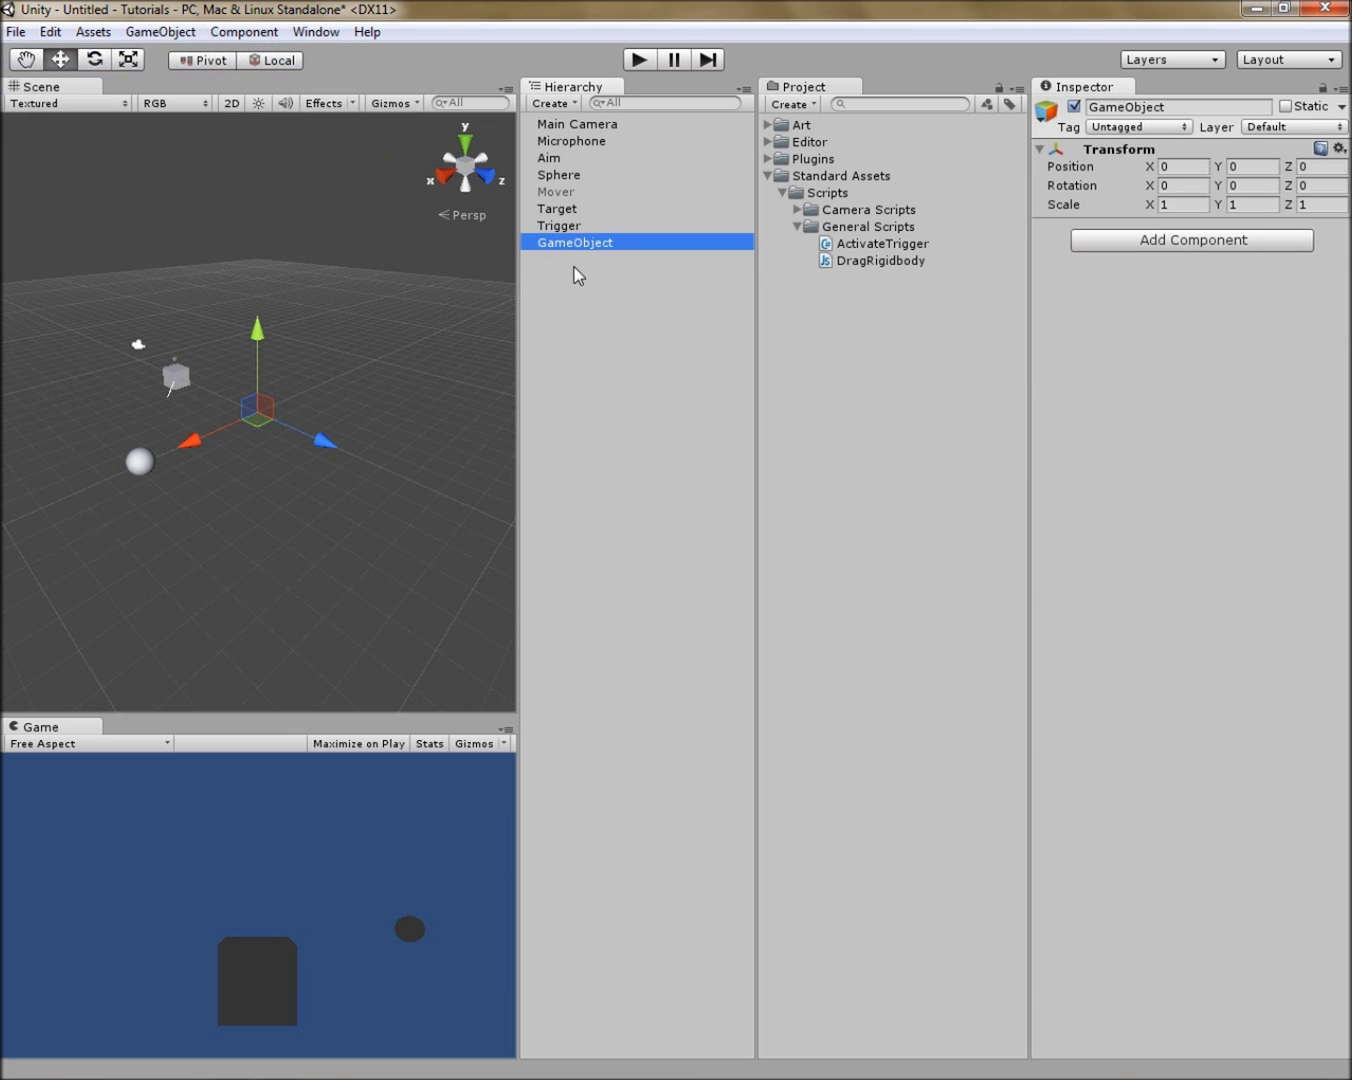
{"action": "left_click", "coordinate": [577, 242]}
{"action": "type", "text": "Cyl"}
{"action": "type", "text": "der"}
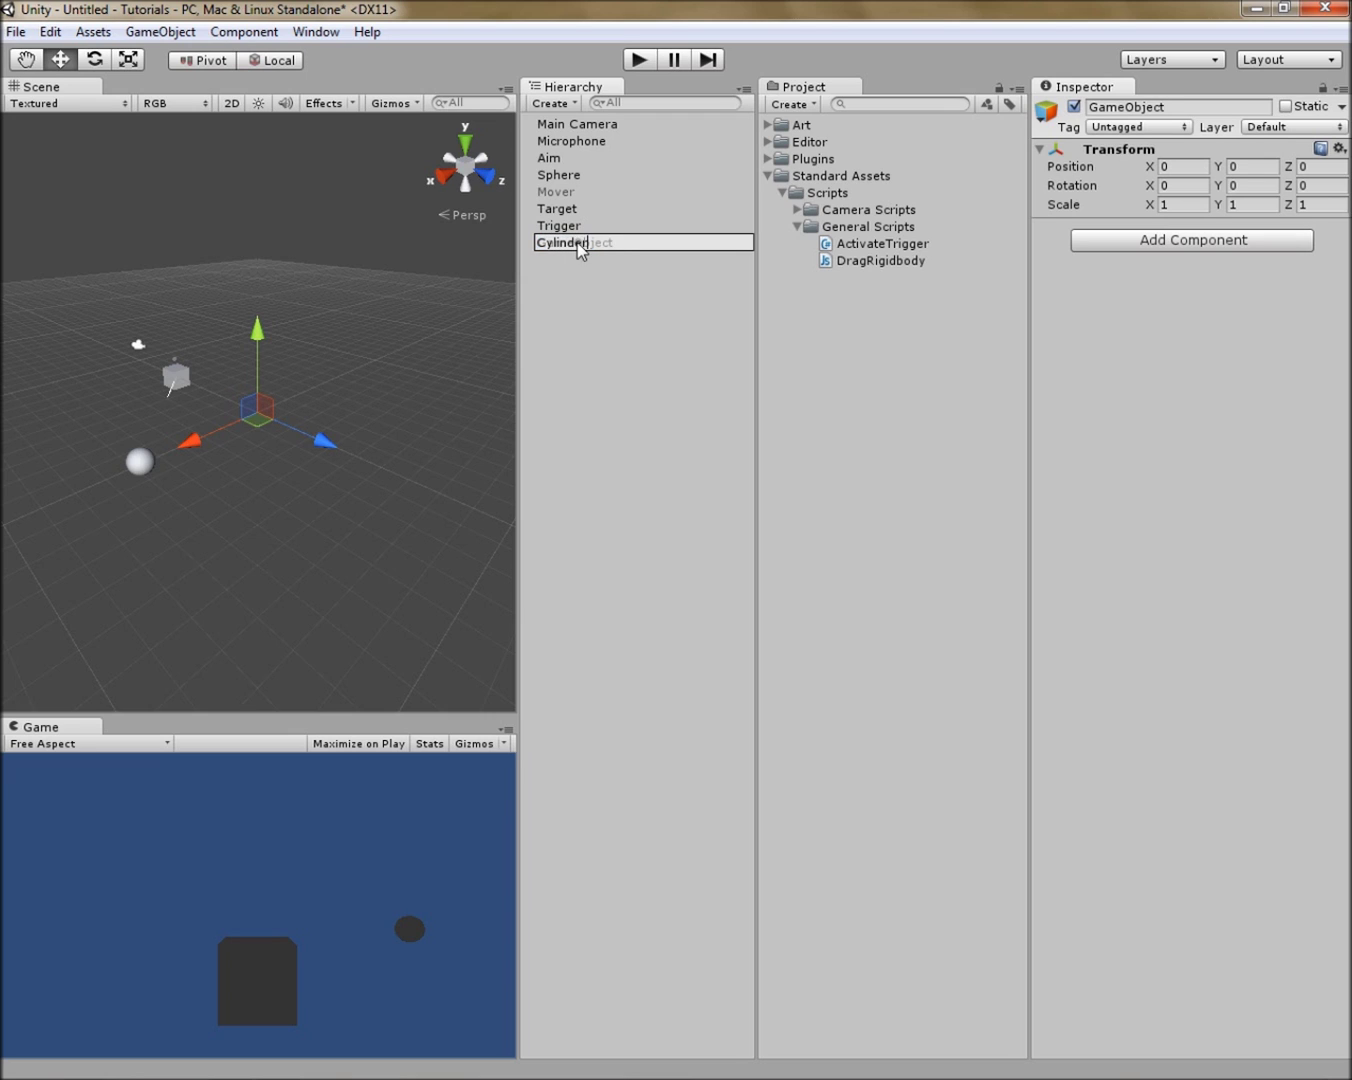
{"action": "key", "text": "Return"}
Step: Add a Mesh Filter and a Mesh Renderer to Cylinder
{"action": "left_click", "coordinate": [1083, 244]}
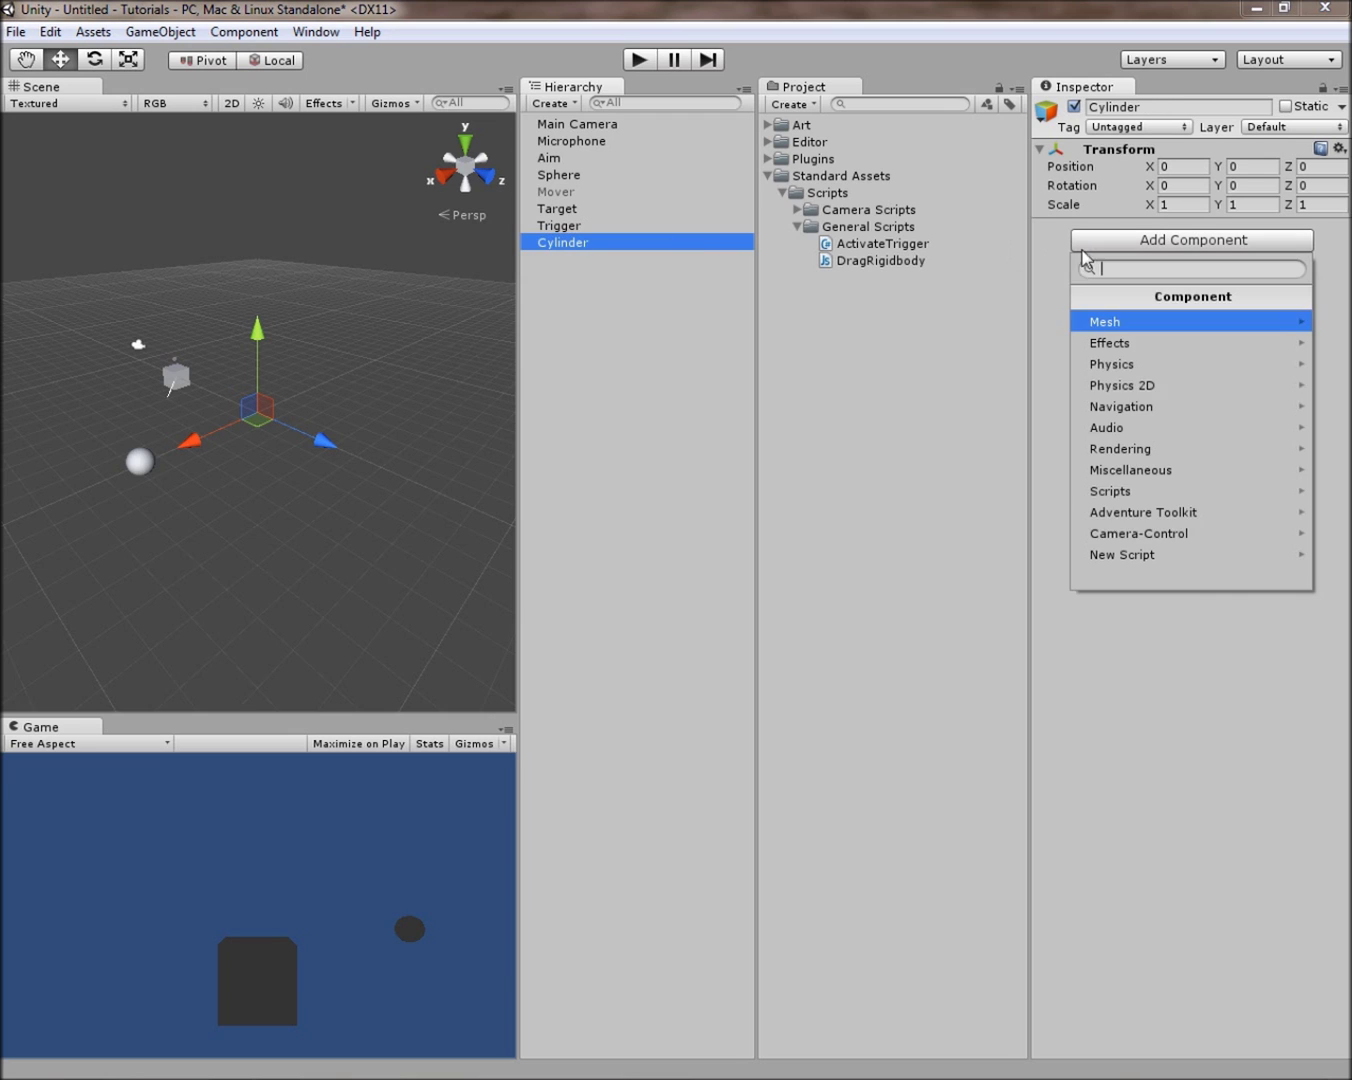
{"action": "left_click", "coordinate": [1085, 321]}
{"action": "left_click", "coordinate": [1113, 320]}
{"action": "left_click", "coordinate": [1130, 291]}
{"action": "left_click", "coordinate": [1109, 368]}
{"action": "left_click", "coordinate": [1118, 404]}
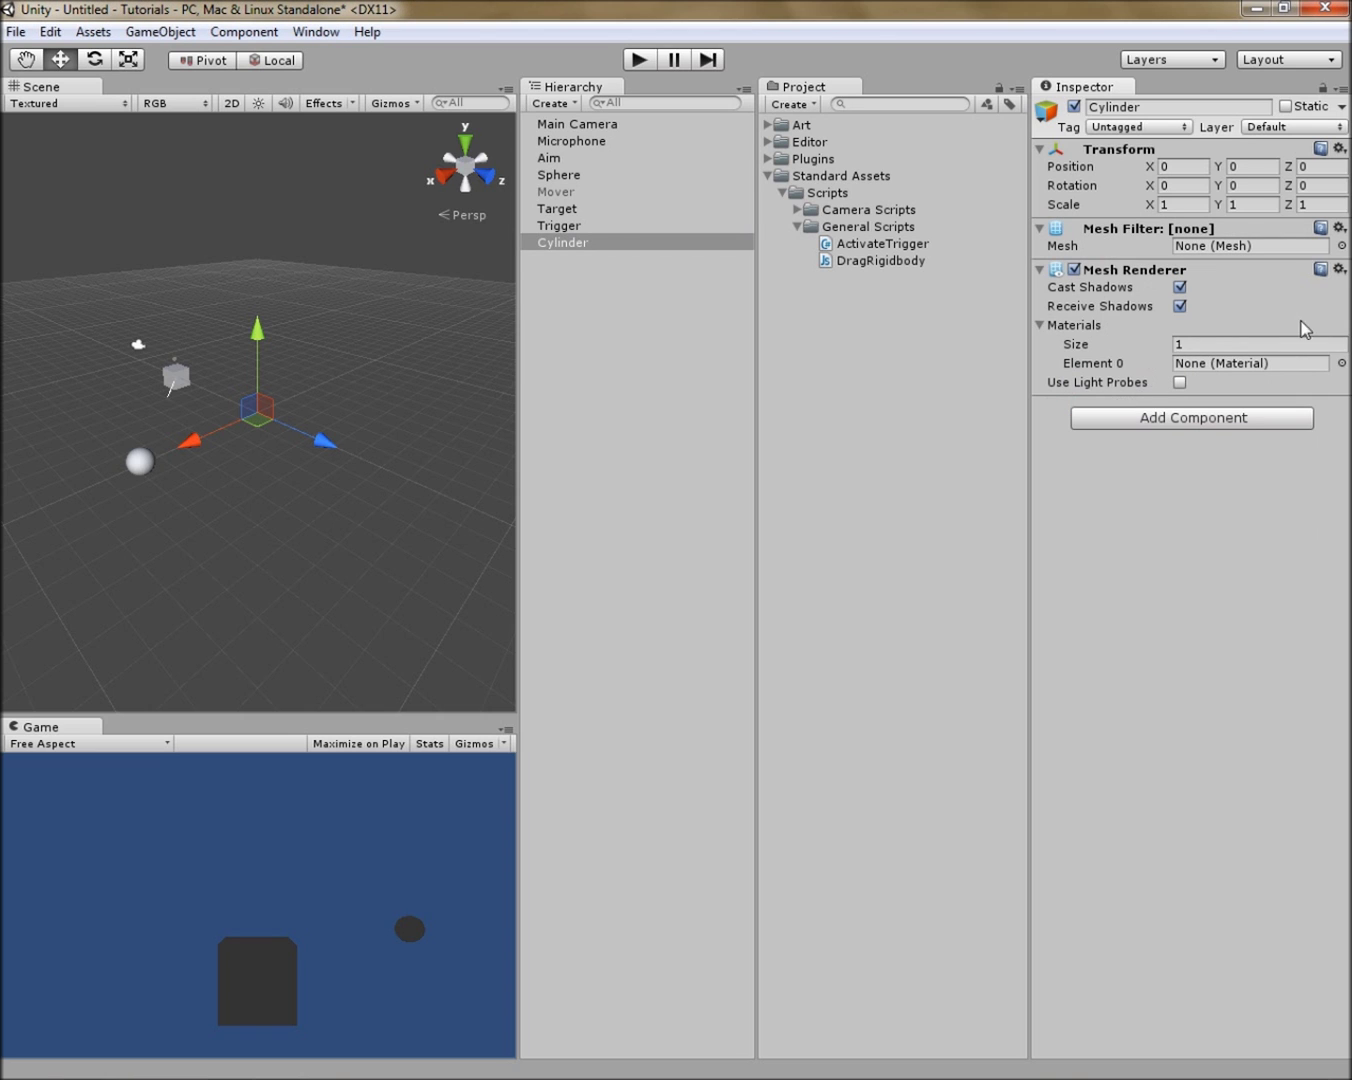
Step: Assign the Default-Diffuse material to the renderer and the Cylinder mesh to the filter
{"action": "left_click", "coordinate": [1343, 364]}
{"action": "left_click", "coordinate": [643, 332]}
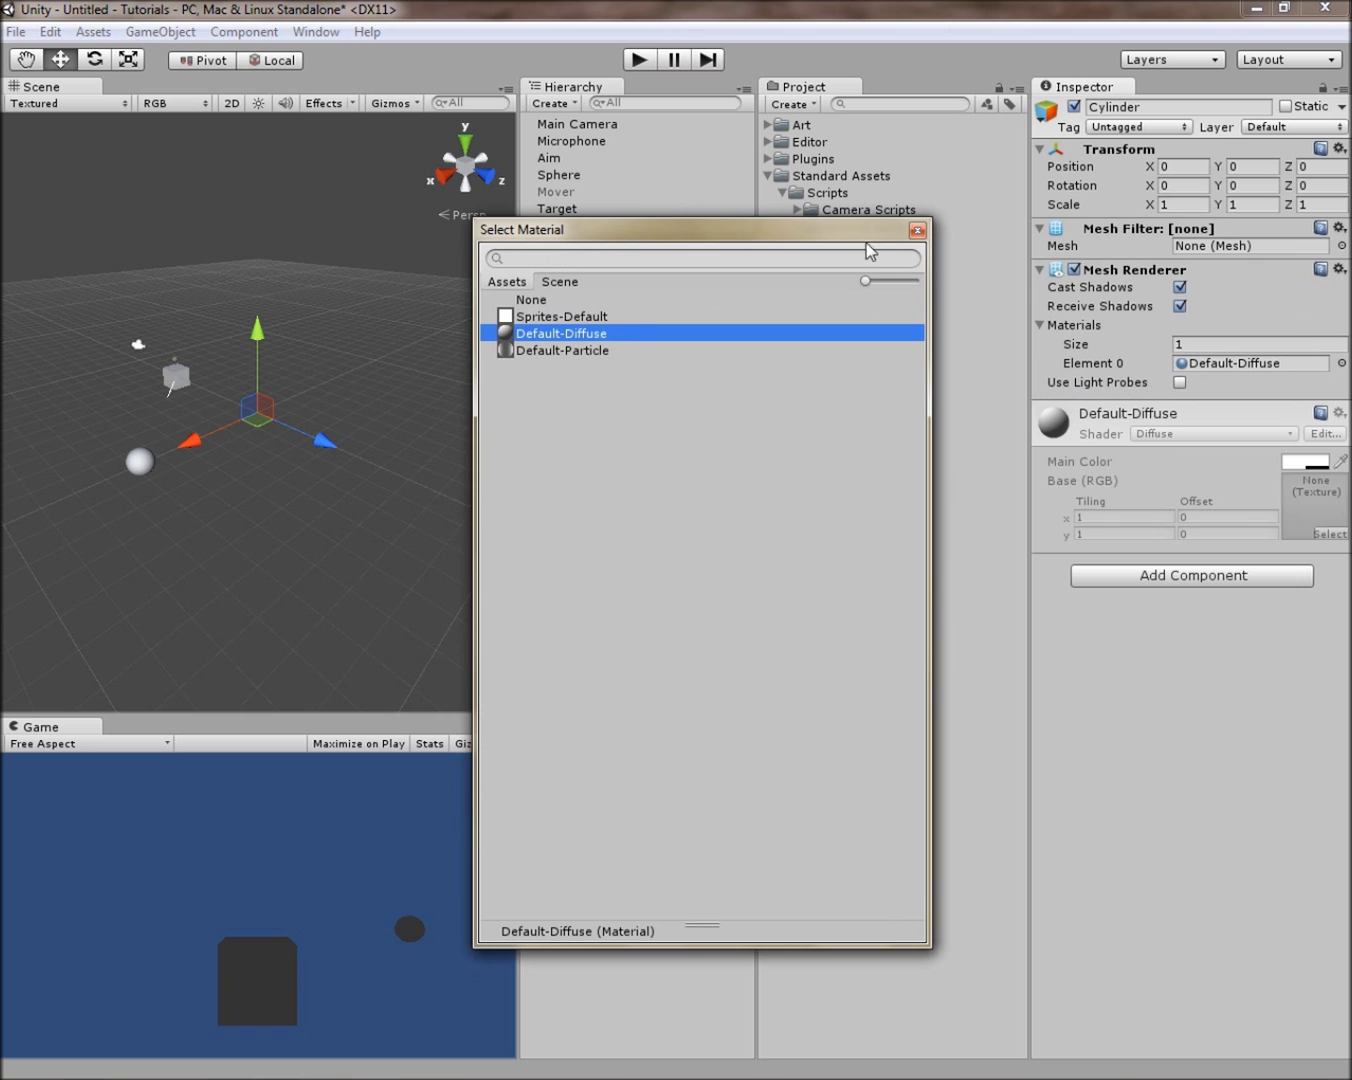
{"action": "left_click", "coordinate": [917, 230]}
{"action": "left_click", "coordinate": [1342, 246]}
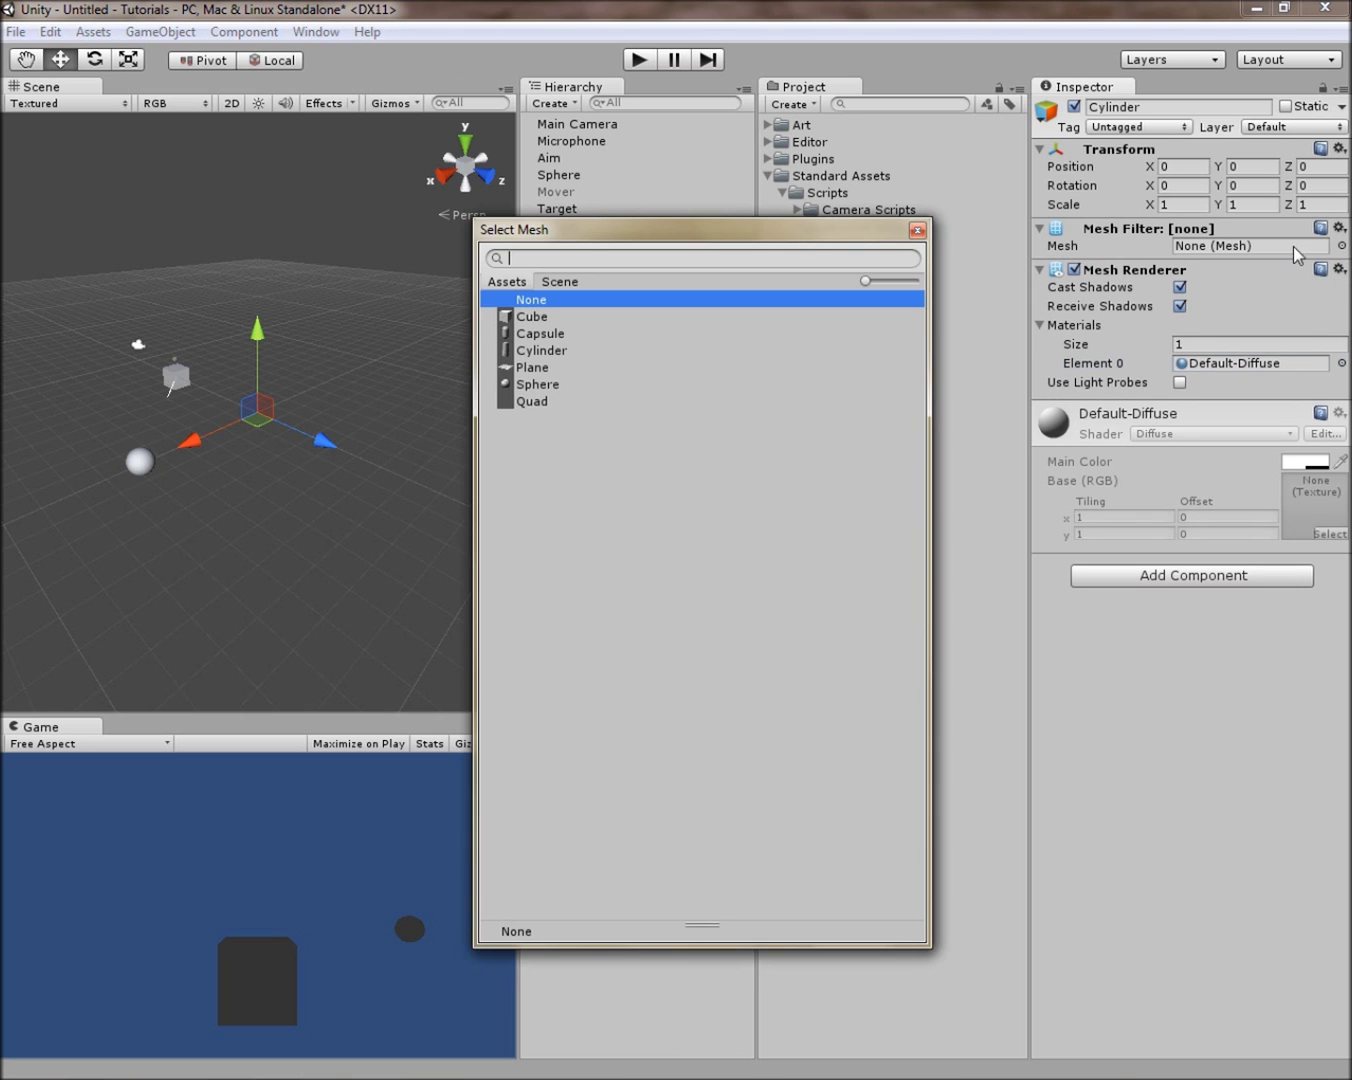
{"action": "left_click", "coordinate": [588, 349]}
{"action": "left_click", "coordinate": [919, 231]}
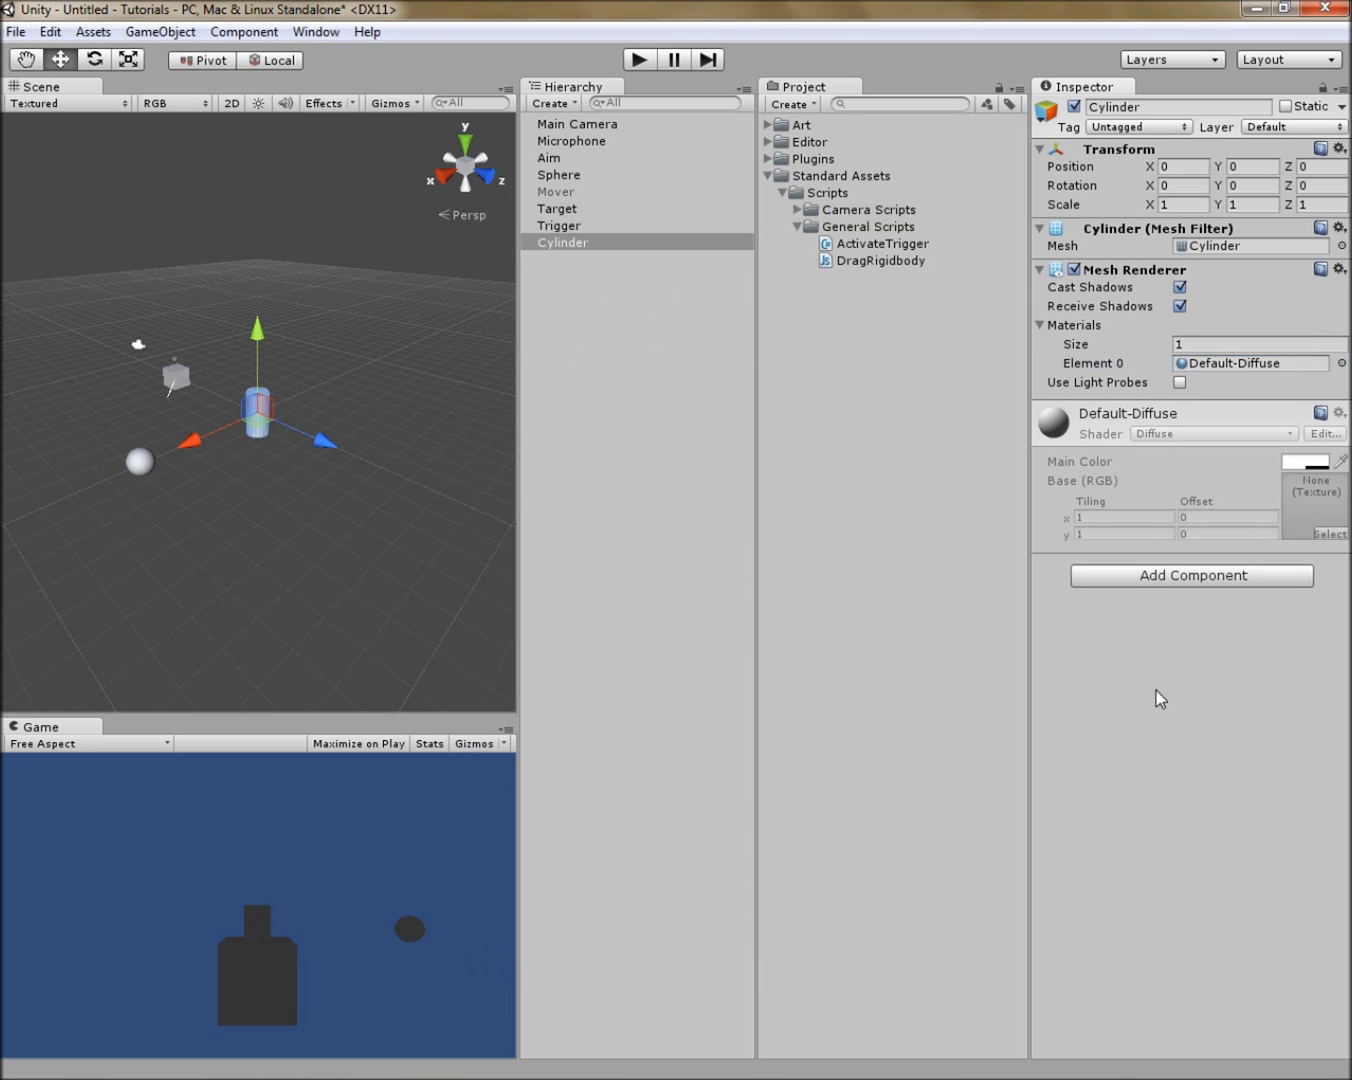
{"action": "left_click", "coordinate": [1165, 580]}
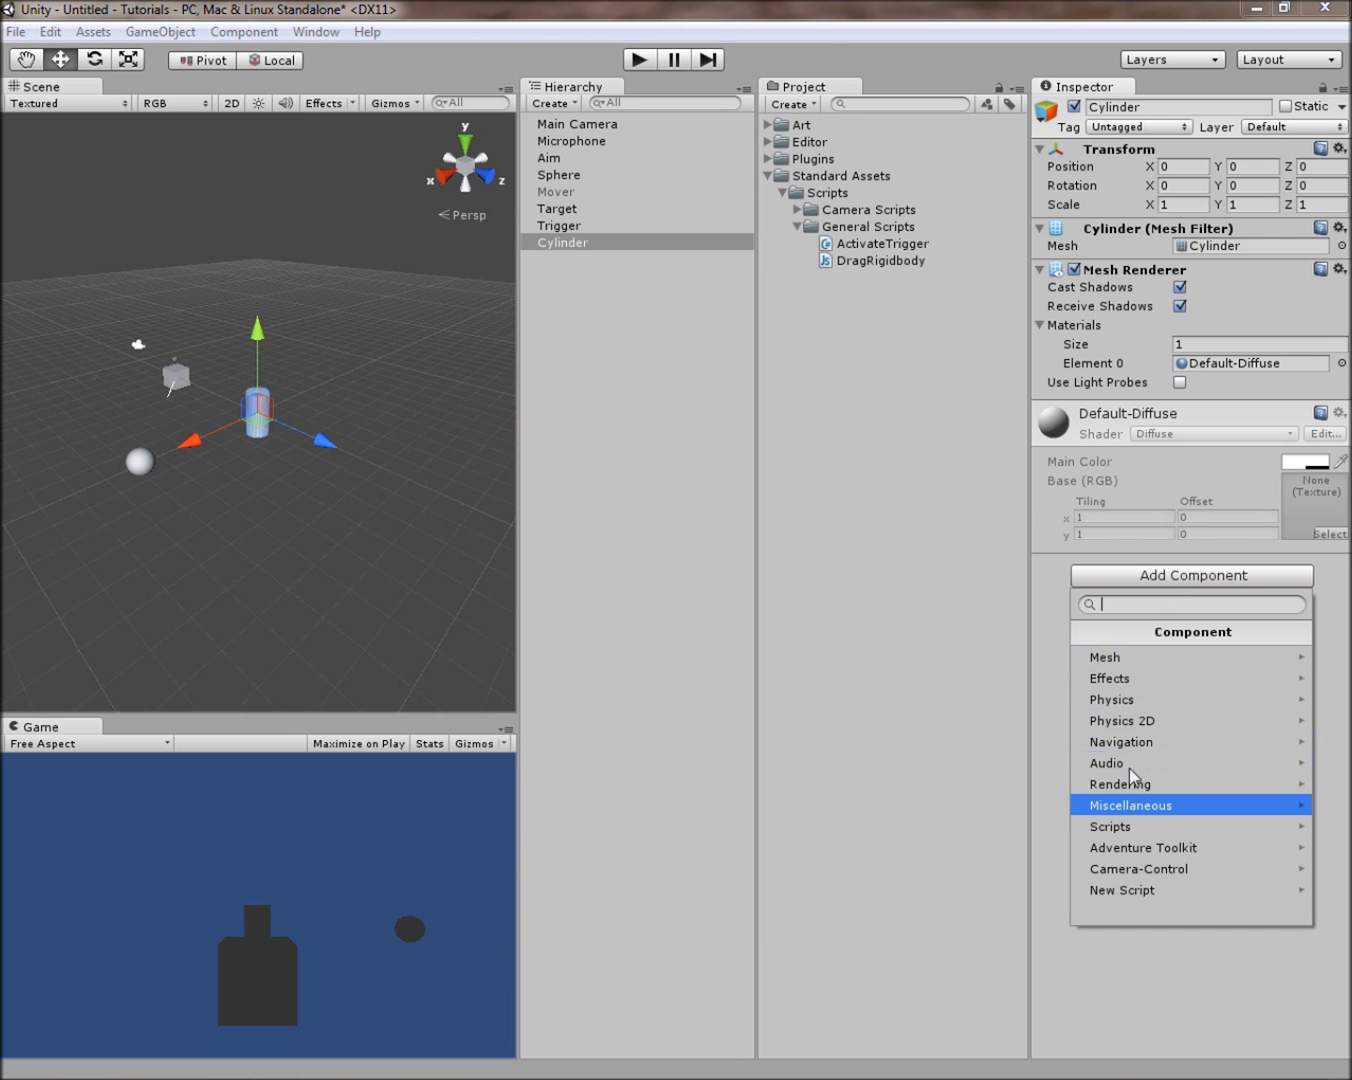
Step: Add a Rigidbody and a Capsule Collider to Cylinder
{"action": "left_click", "coordinate": [1110, 701]}
{"action": "left_click", "coordinate": [1114, 661]}
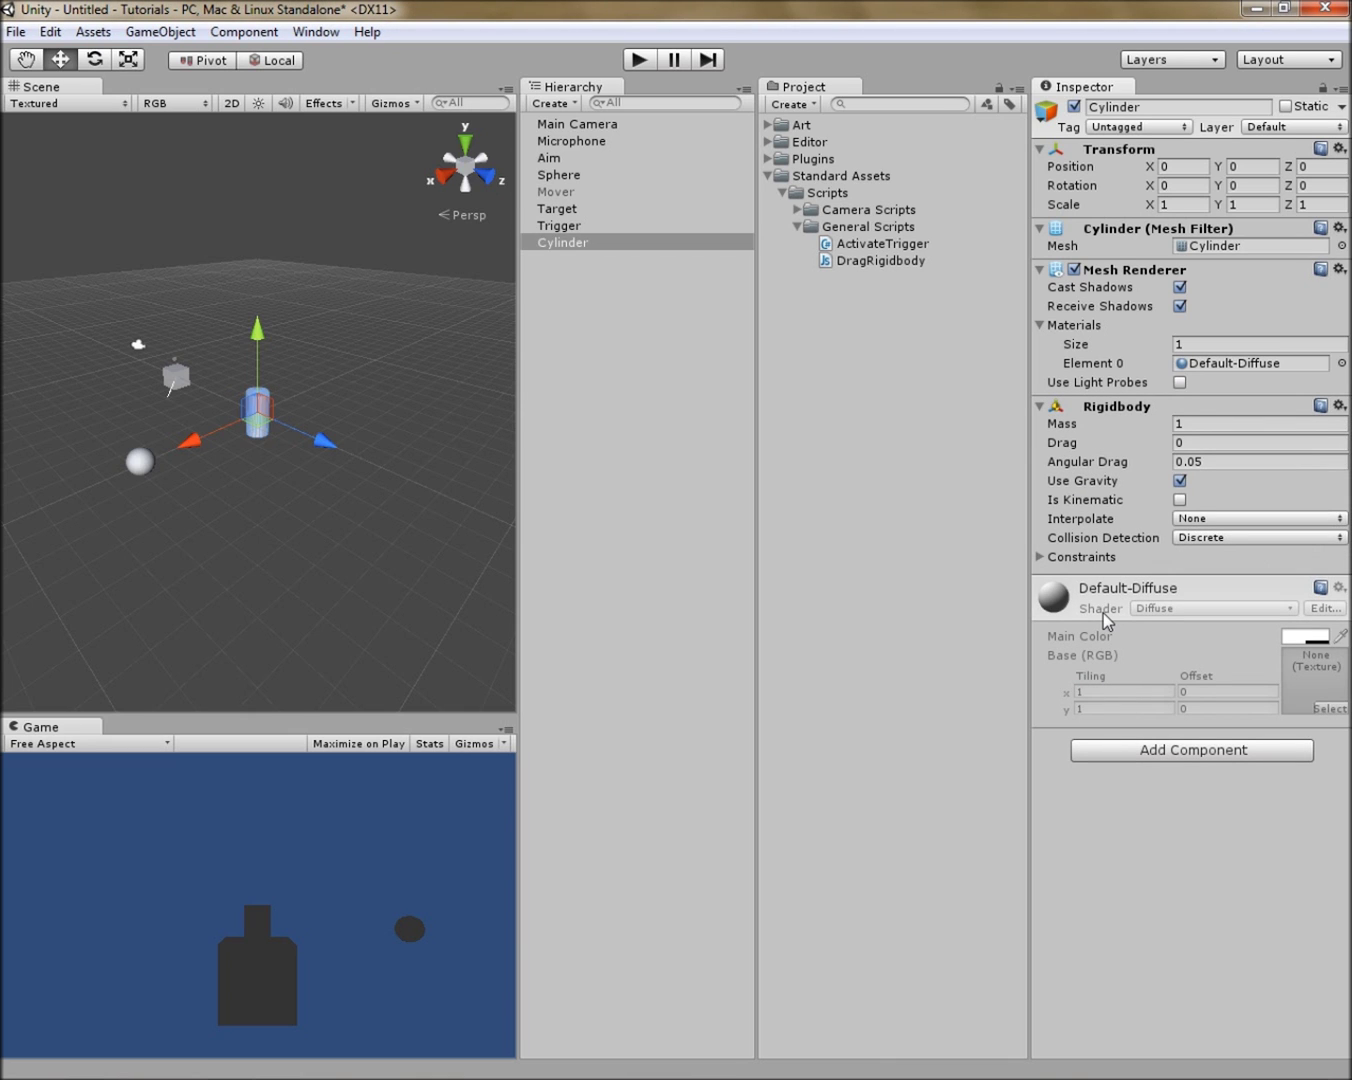
{"action": "left_click", "coordinate": [1130, 752]}
{"action": "left_click", "coordinate": [1109, 516]}
{"action": "left_click", "coordinate": [1112, 554]}
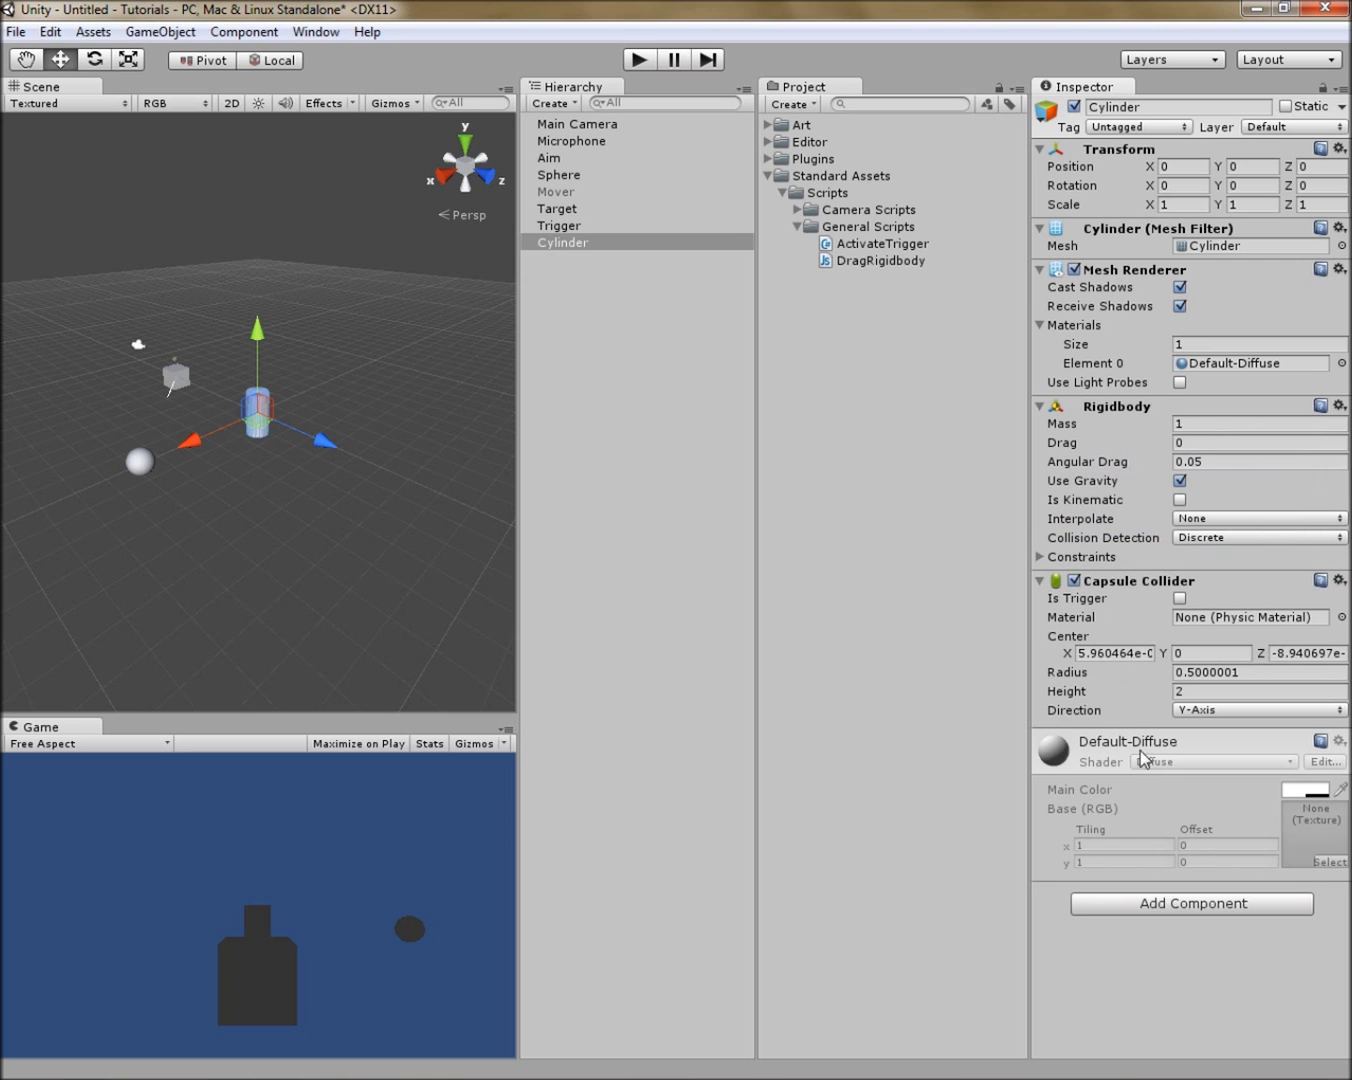
Step: Raise the Cylinder to about Y 6.68 above the ground
{"action": "left_click", "coordinate": [573, 228]}
{"action": "left_click", "coordinate": [564, 243]}
{"action": "left_click_drag", "start_coordinate": [255, 340], "coordinate": [270, 198]}
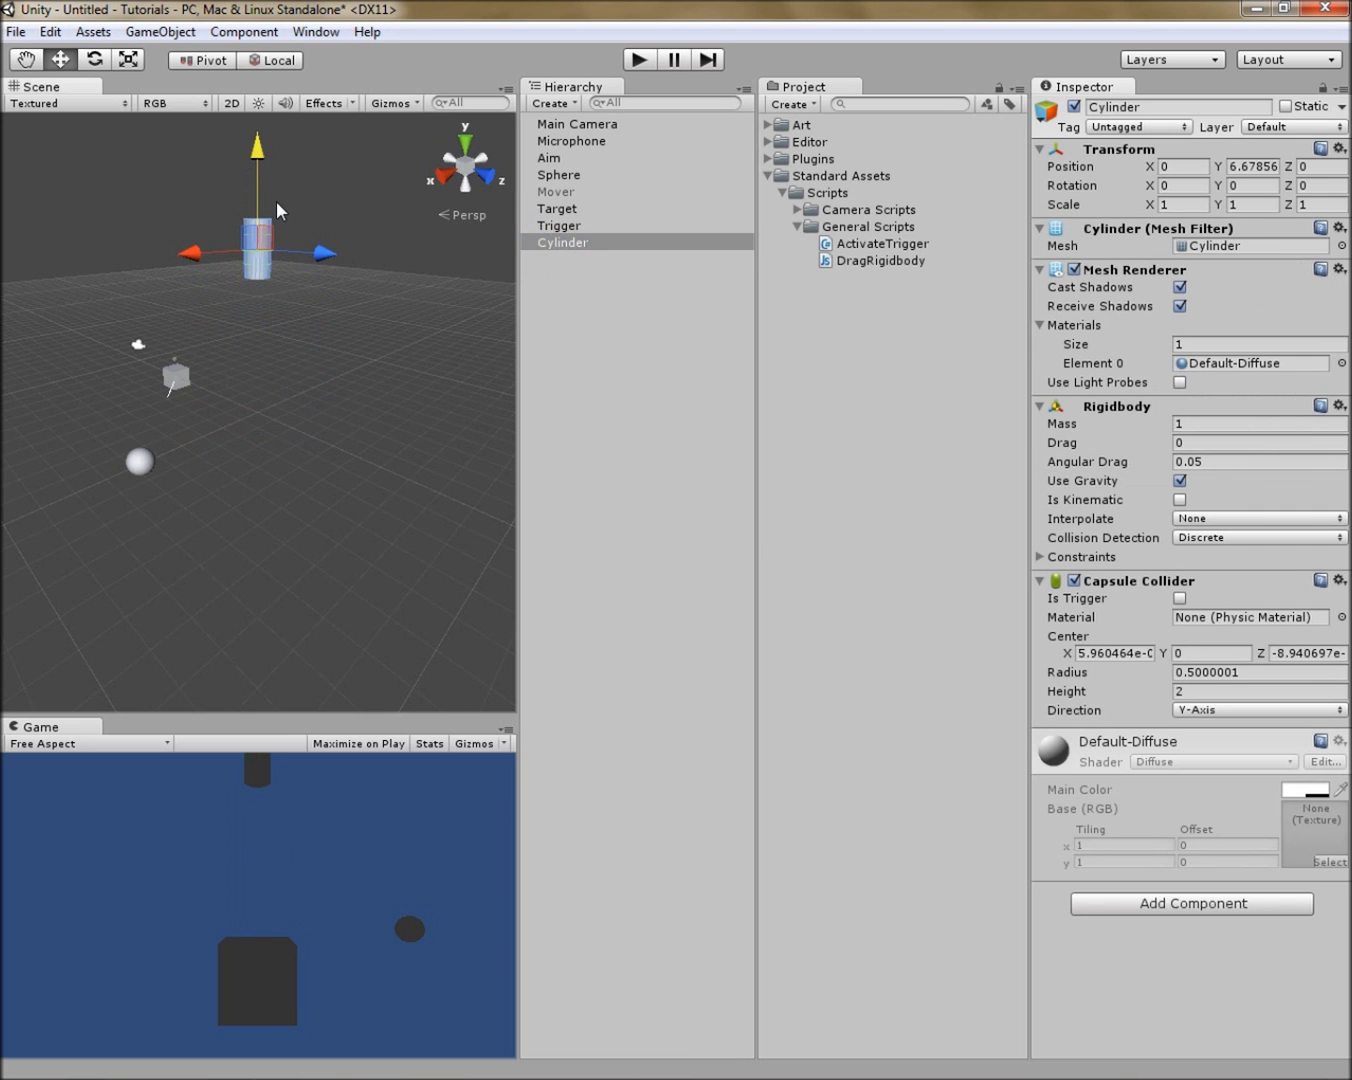
{"action": "left_click", "coordinate": [597, 267]}
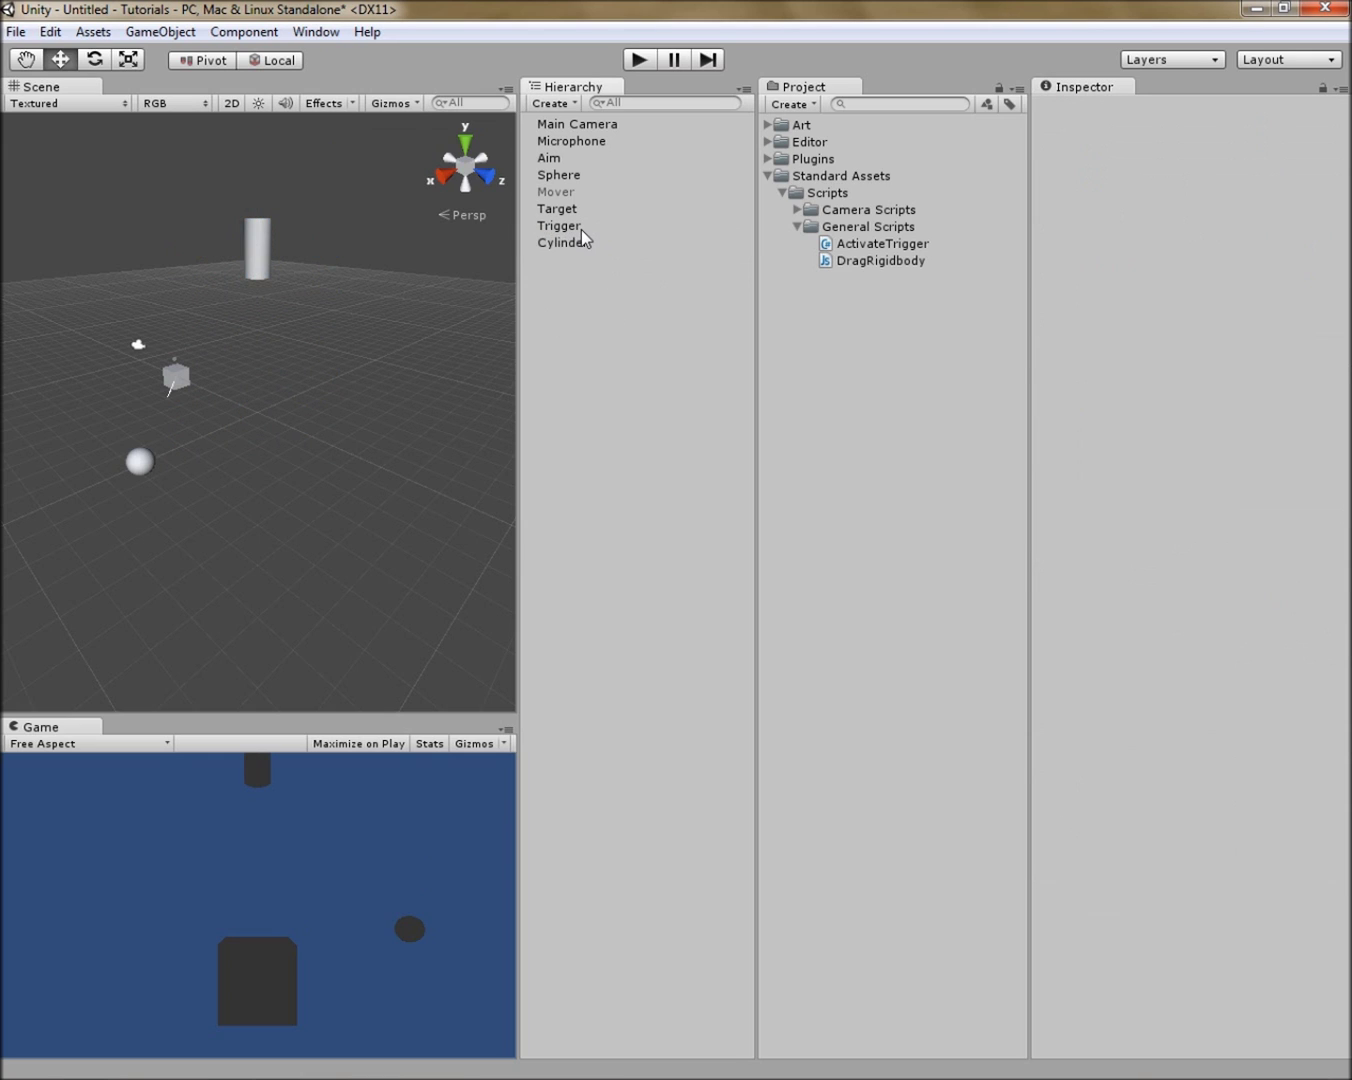
{"action": "left_click", "coordinate": [581, 230]}
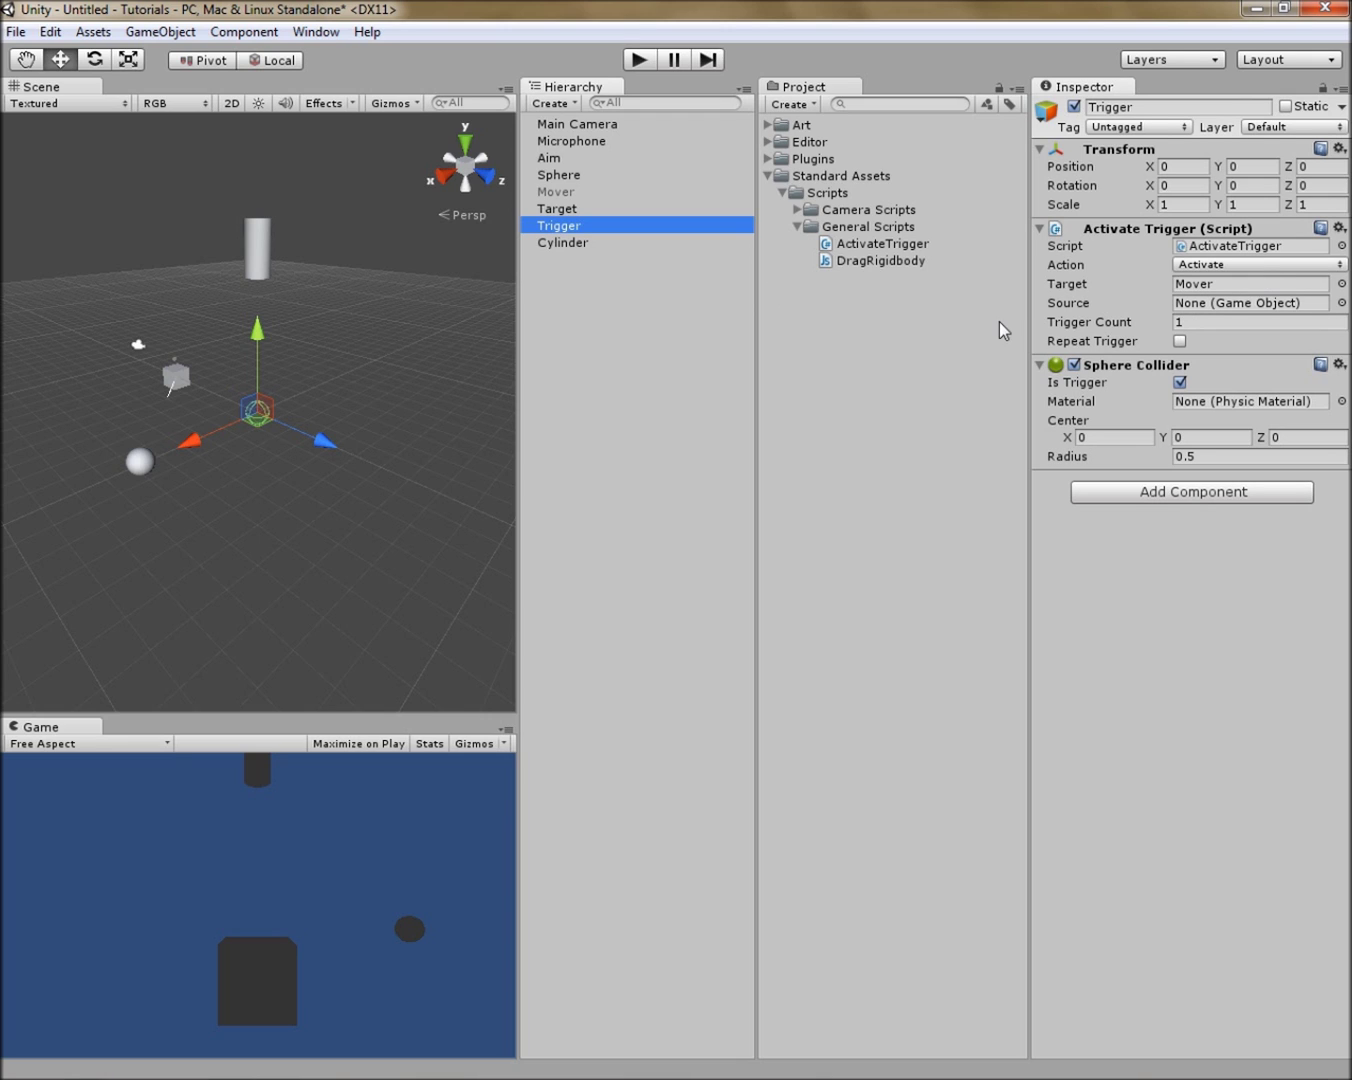
{"action": "left_click", "coordinate": [613, 320]}
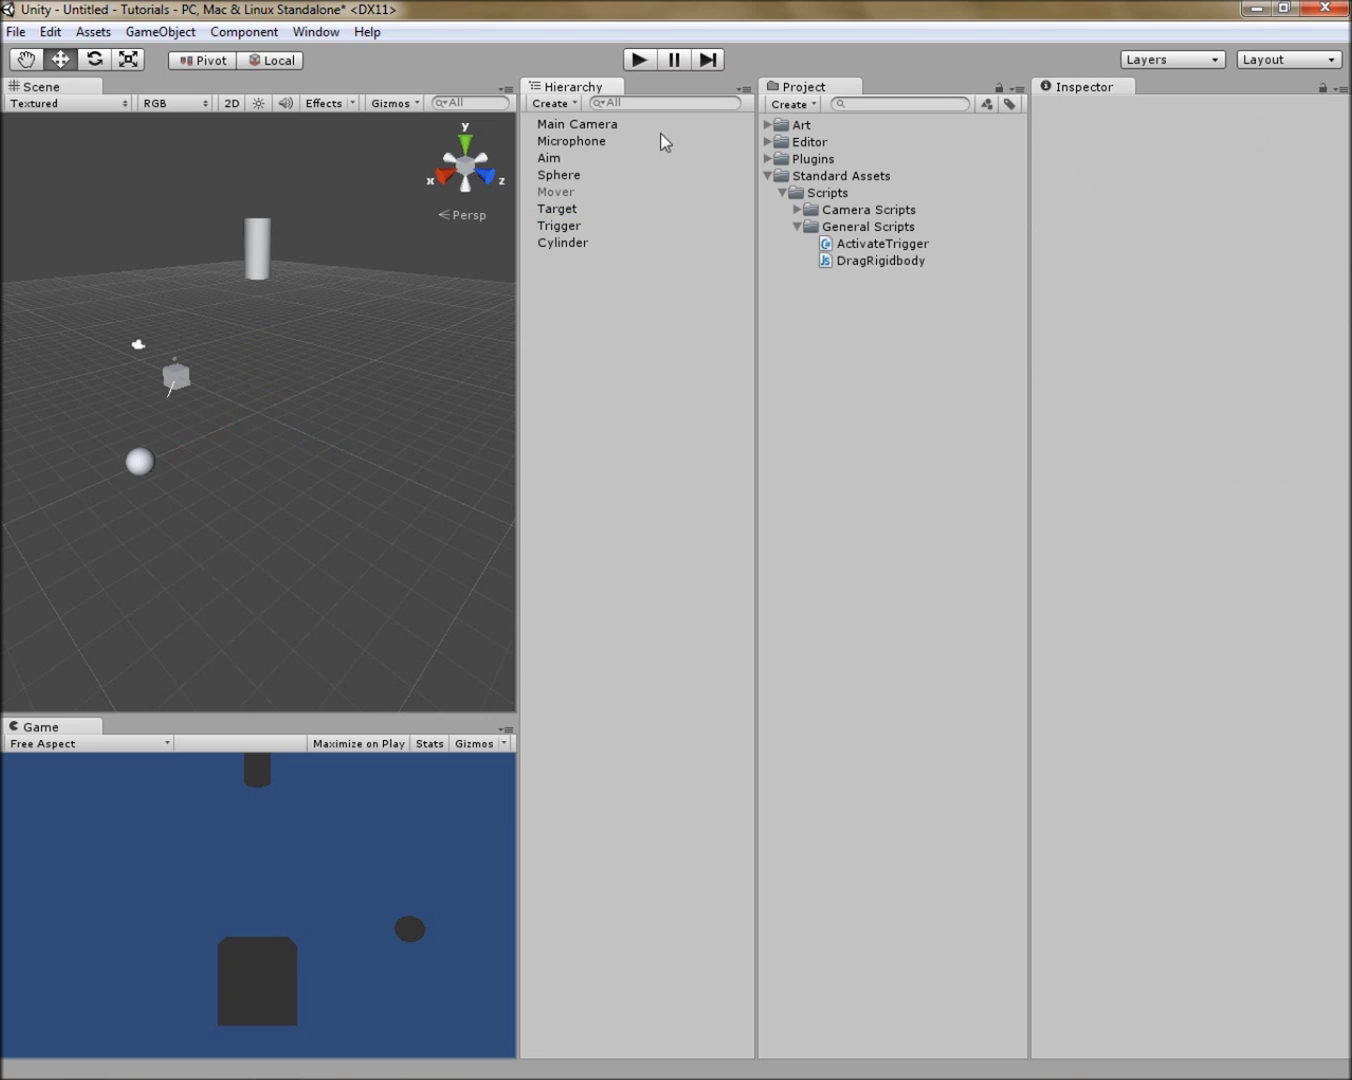
{"action": "left_click", "coordinate": [645, 65]}
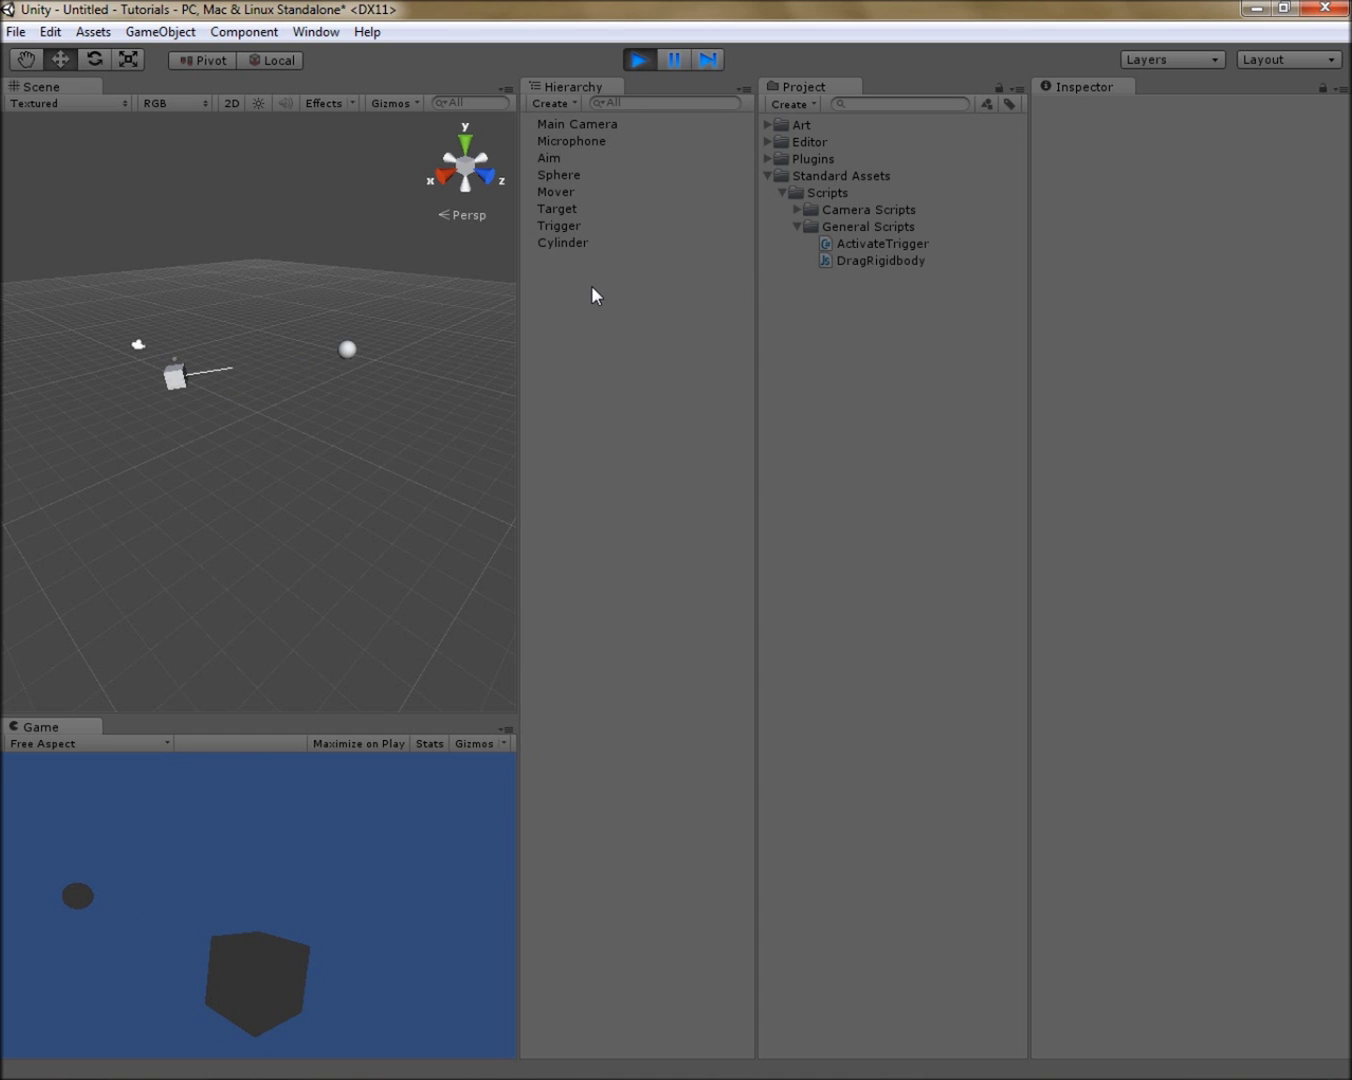
{"action": "left_click", "coordinate": [638, 60]}
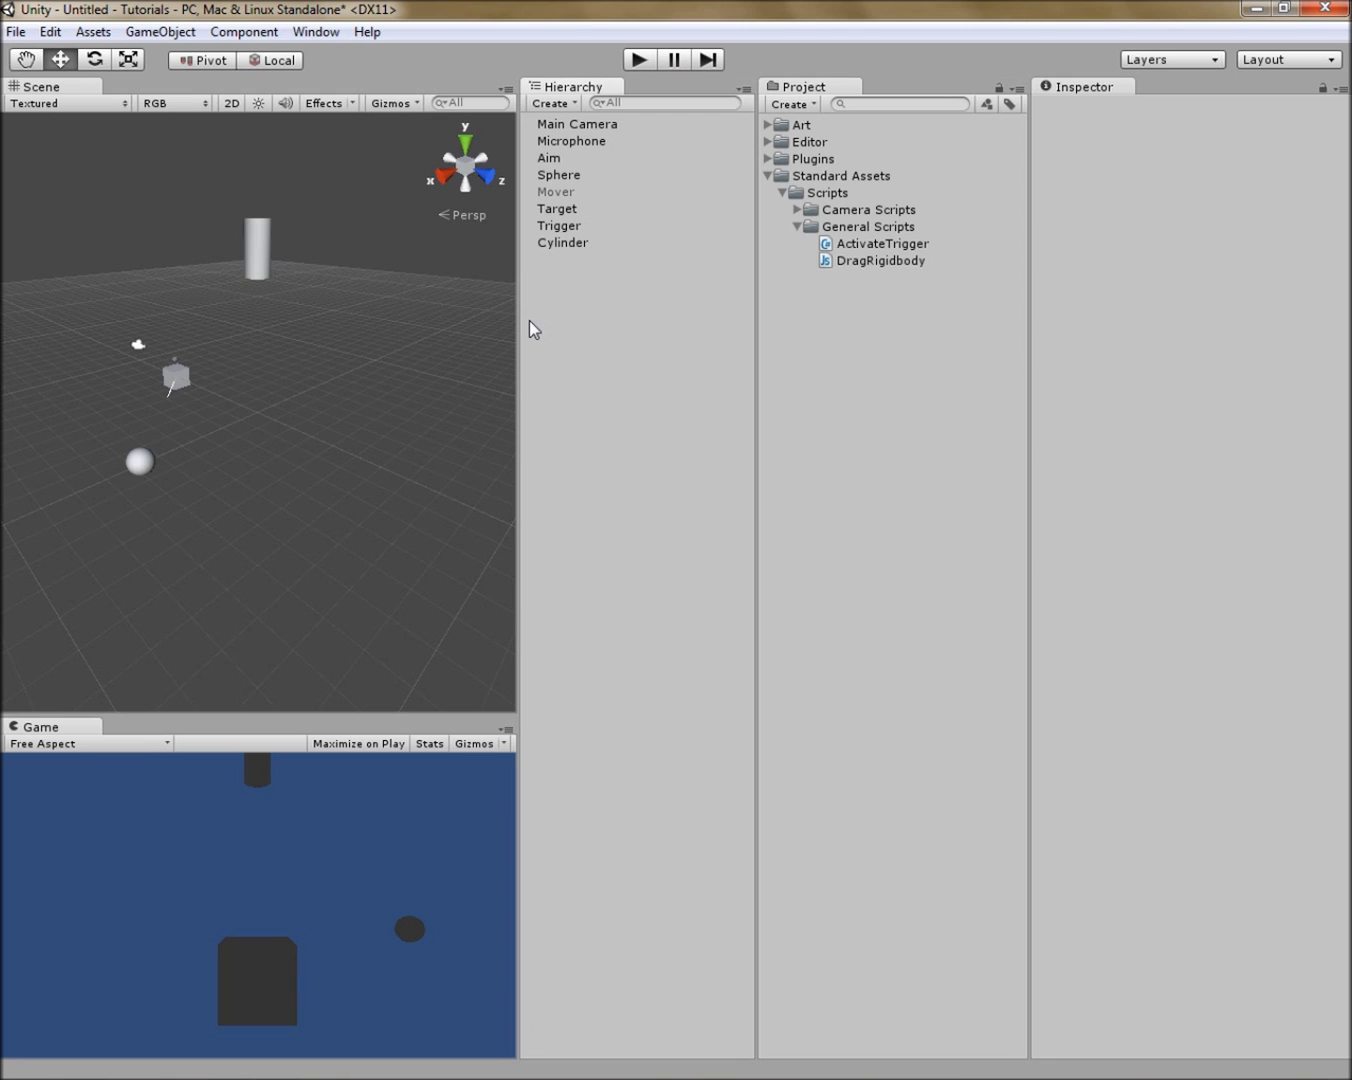
{"action": "left_click", "coordinate": [594, 225]}
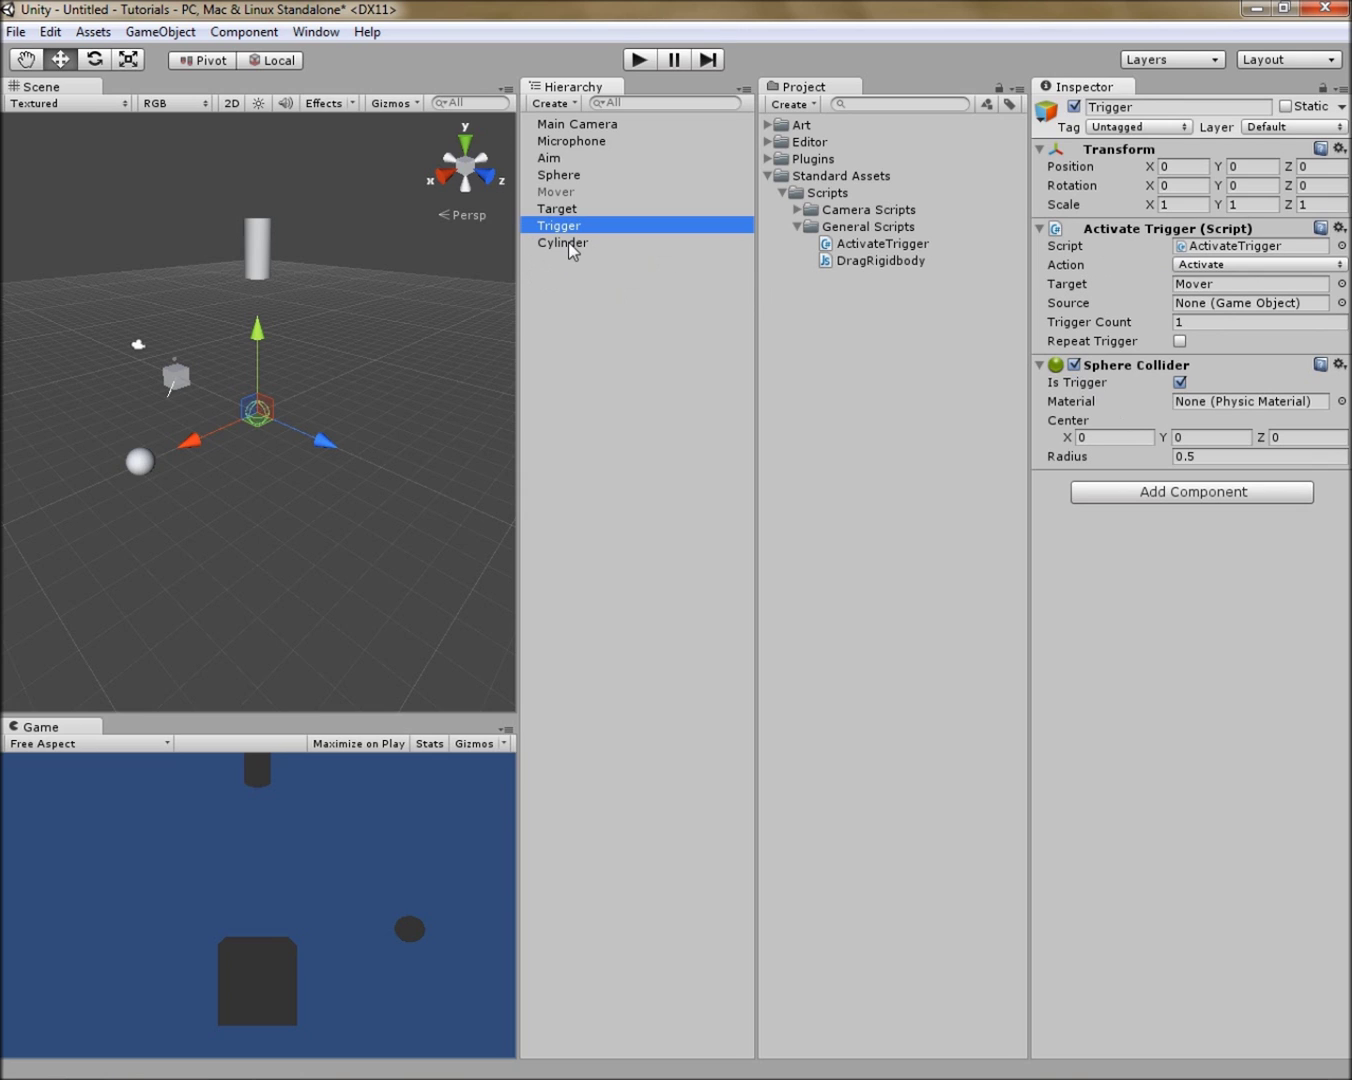
{"action": "left_click", "coordinate": [567, 192]}
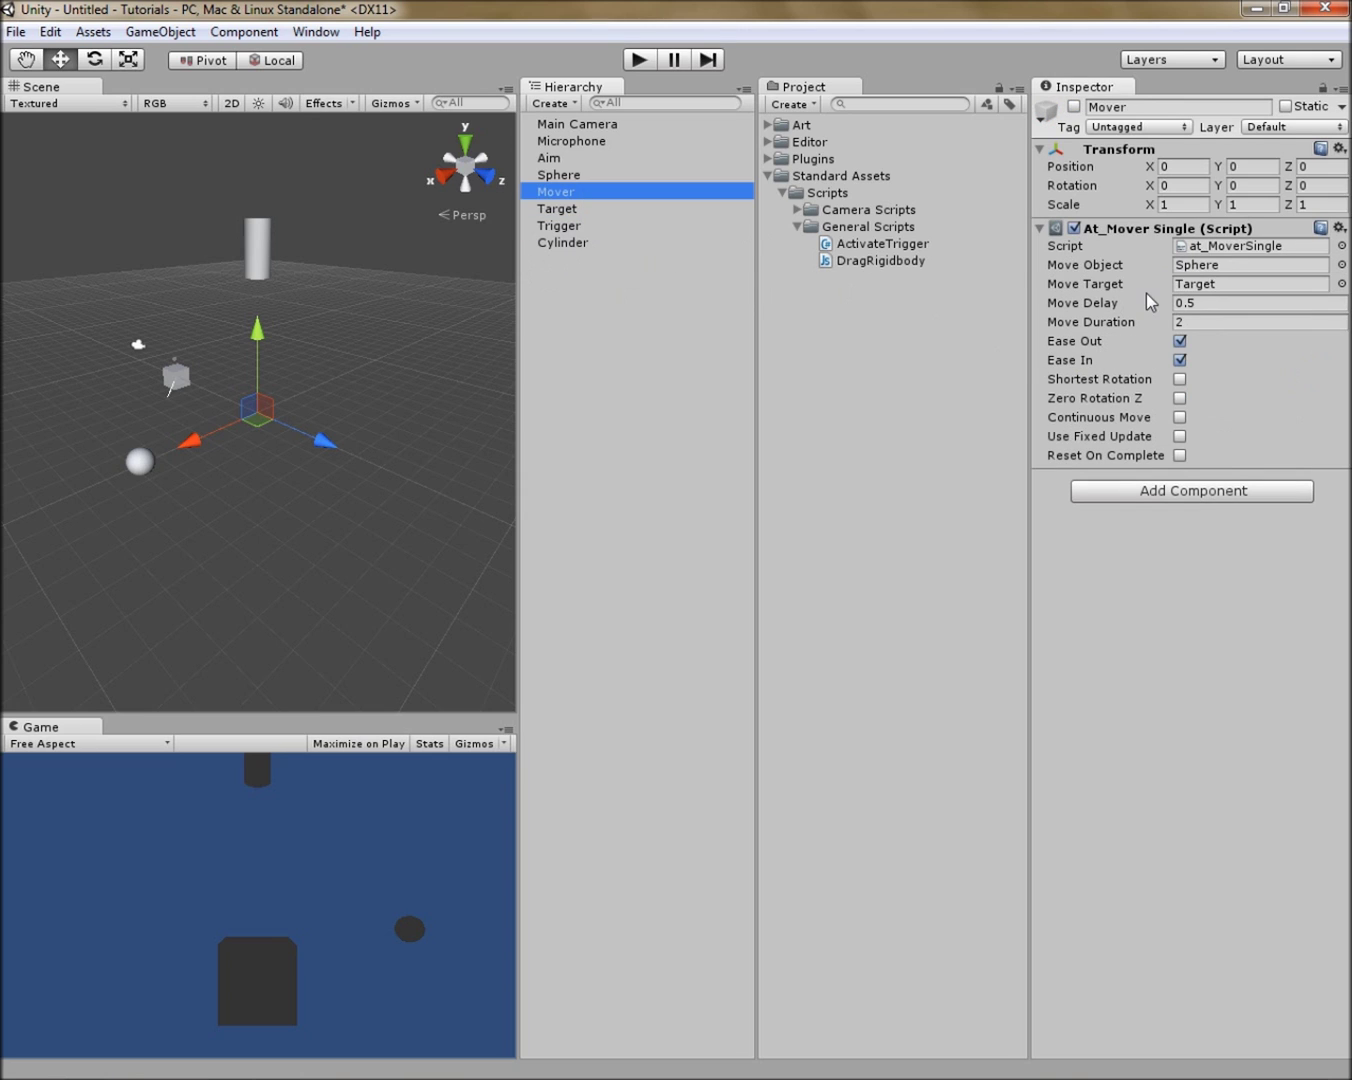
{"action": "left_click", "coordinate": [612, 358]}
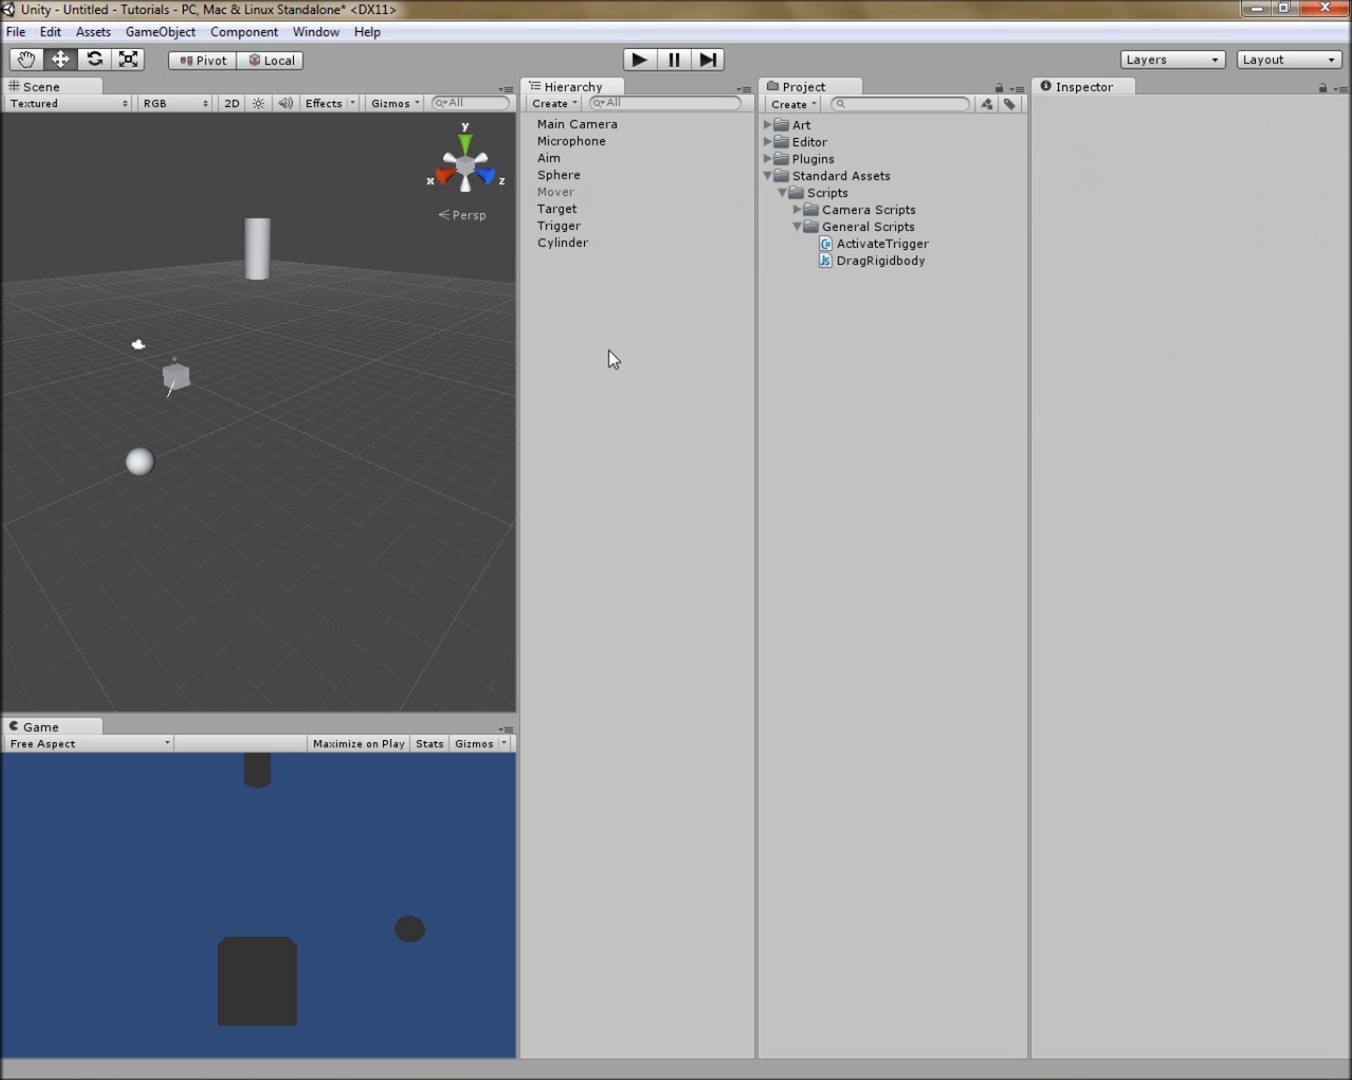